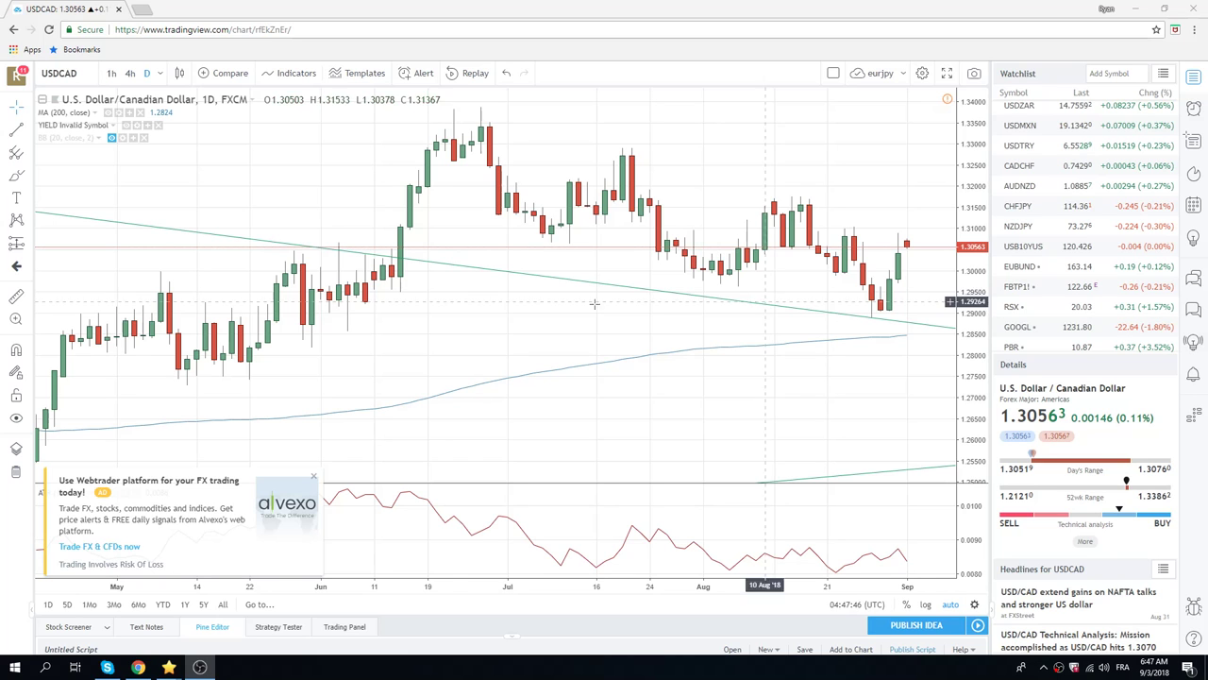
# Step: Zoom the USDCAD daily chart out to show price action back to February, then scroll the watchlist up
pyautogui.scroll(-3, 752, 295)
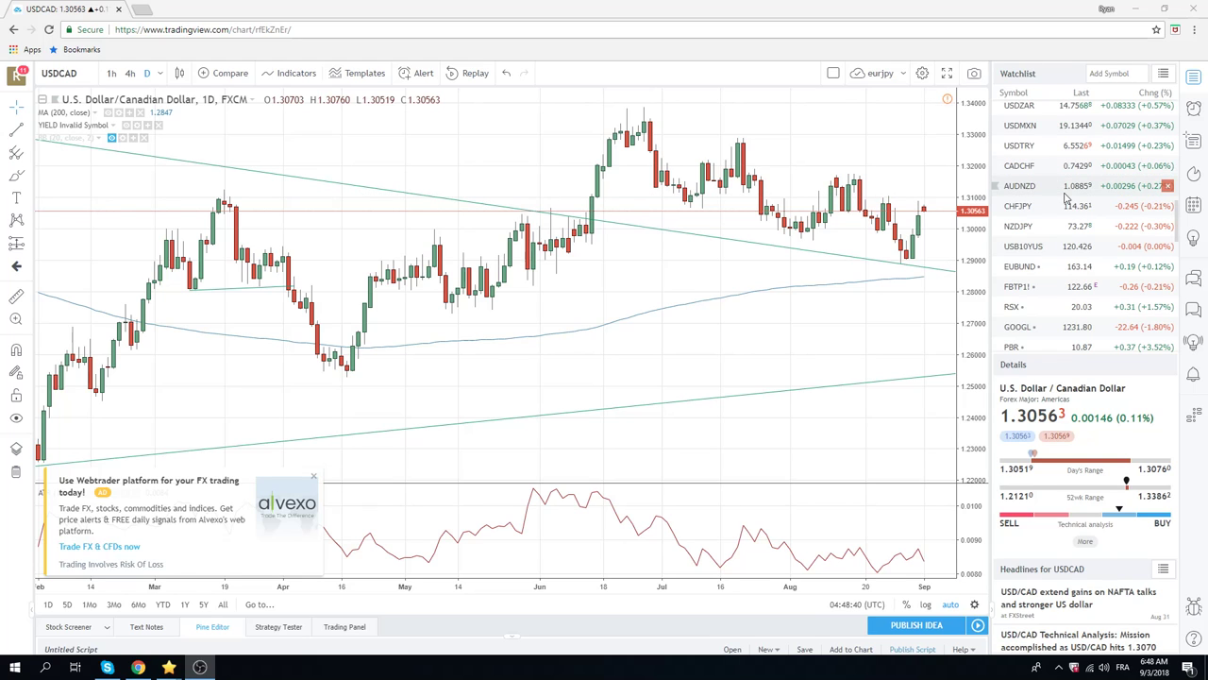
pyautogui.scroll(3, 1067, 196)
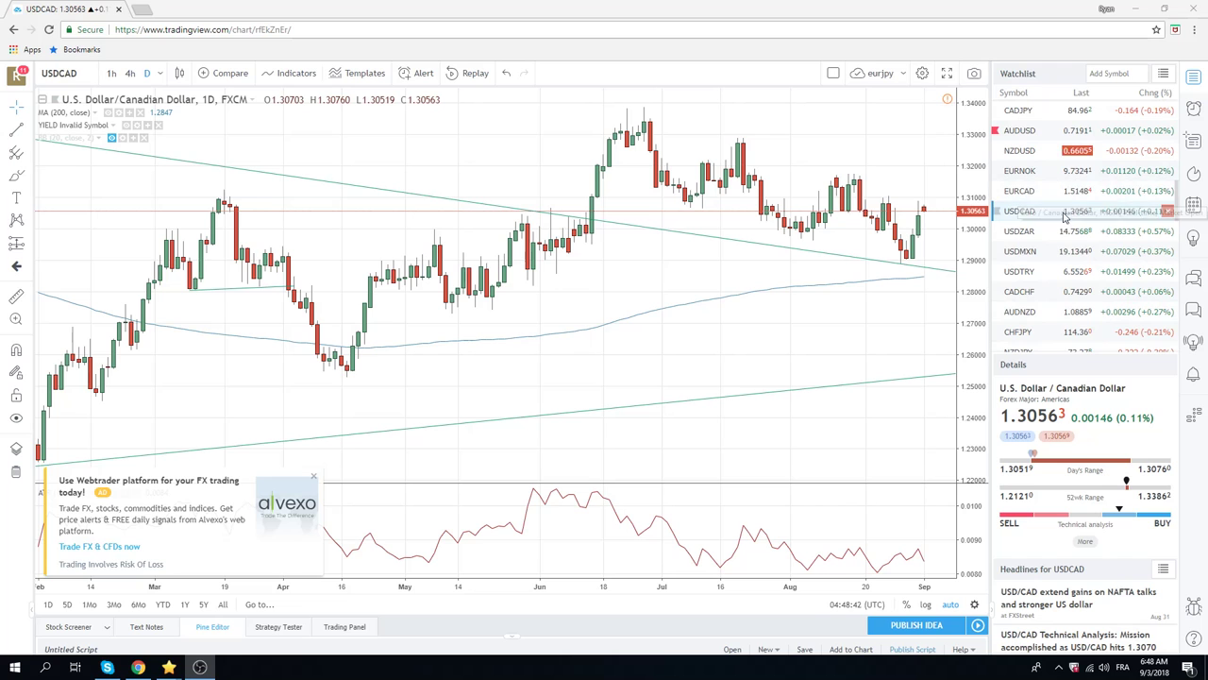
# Step: Open the AUDUSD daily chart, dismiss the broker ad, and zoom out to span 2015–2018
pyautogui.click(1029, 131)
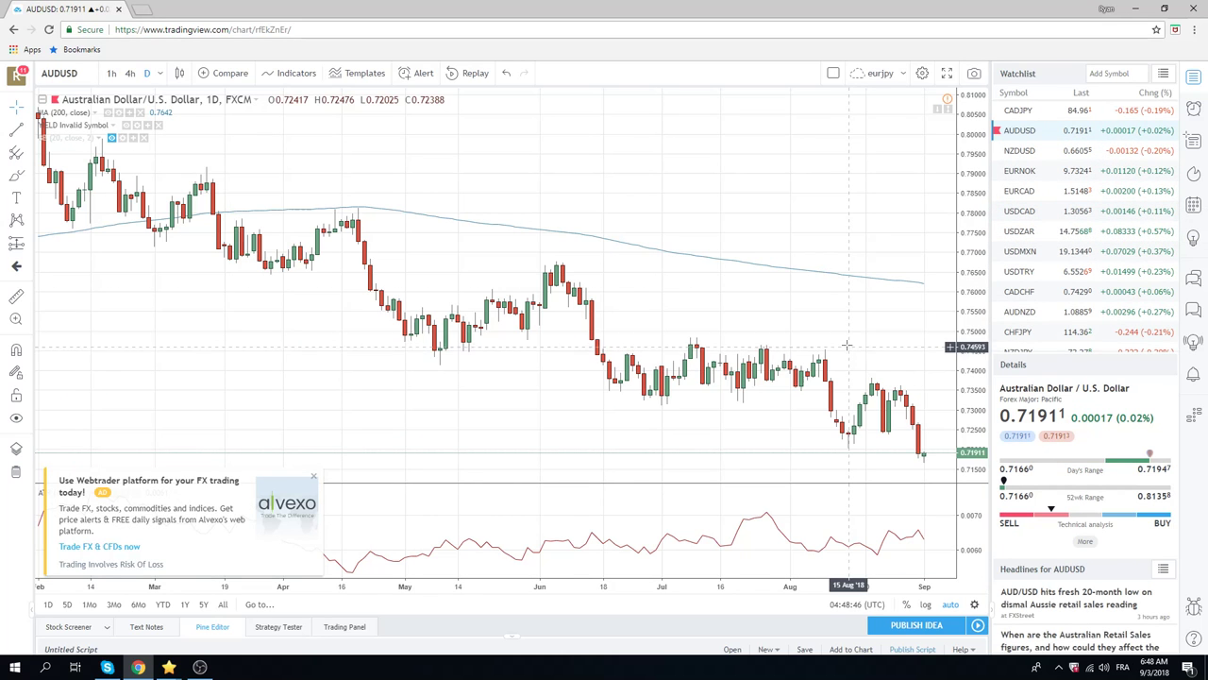
pyautogui.scroll(-1, 828, 321)
pyautogui.scroll(-2, 828, 321)
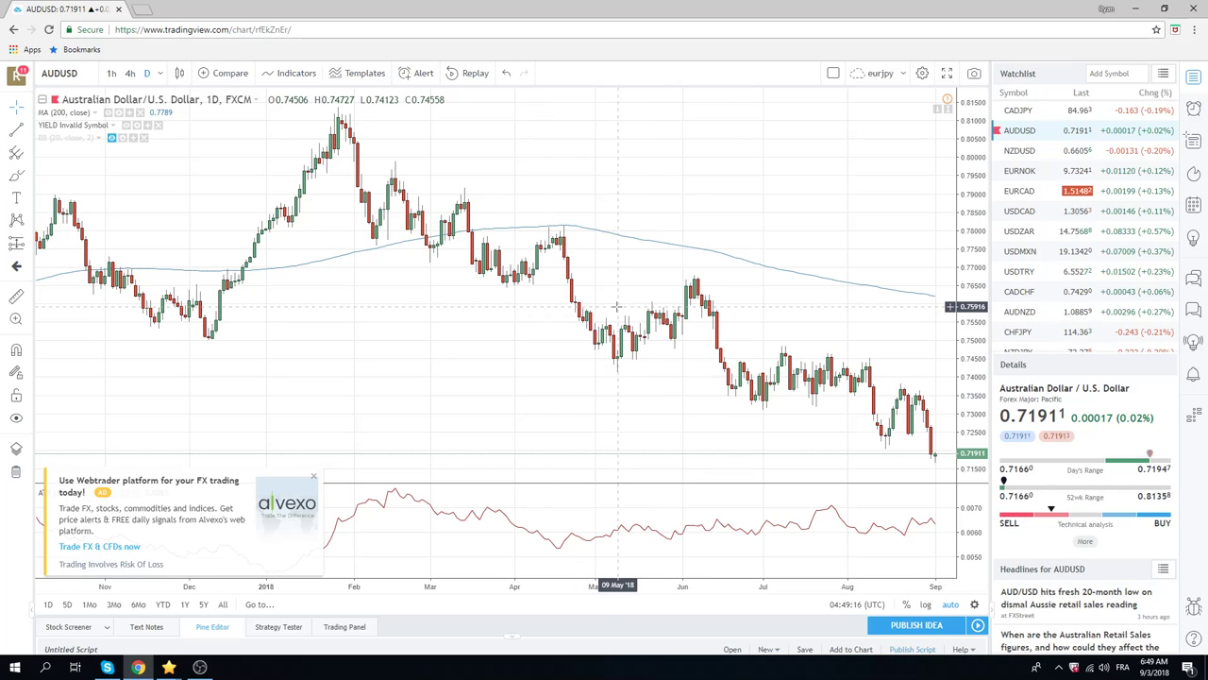
pyautogui.click(315, 479)
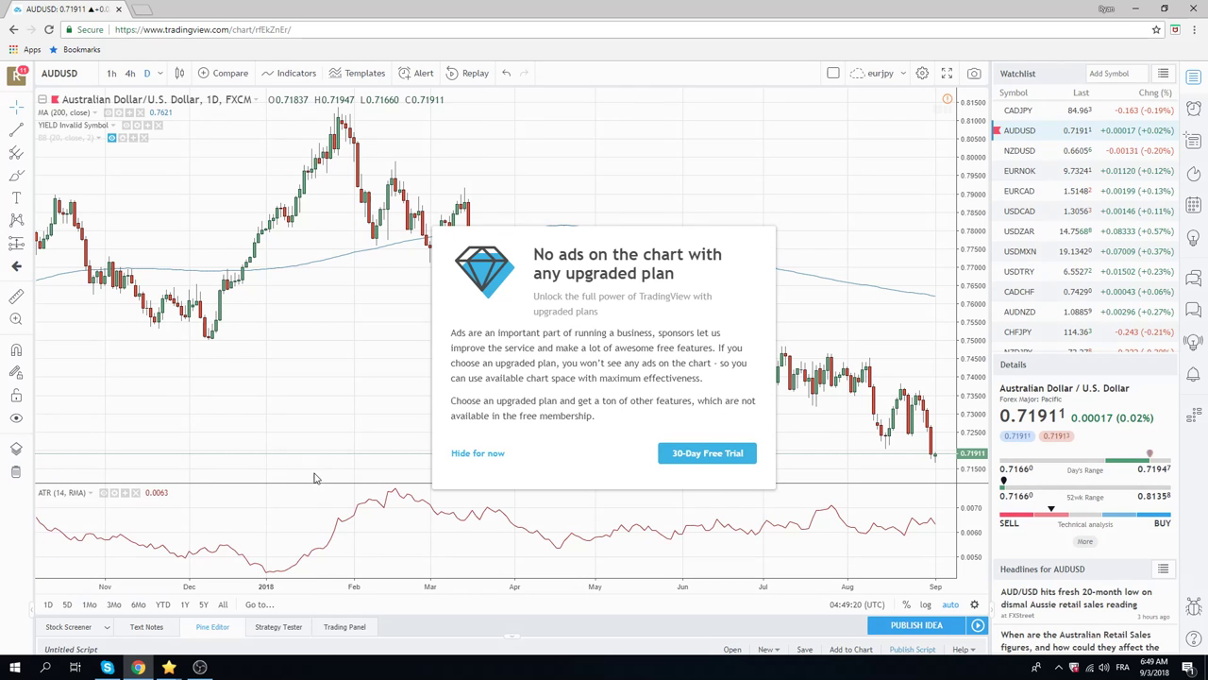
pyautogui.click(461, 455)
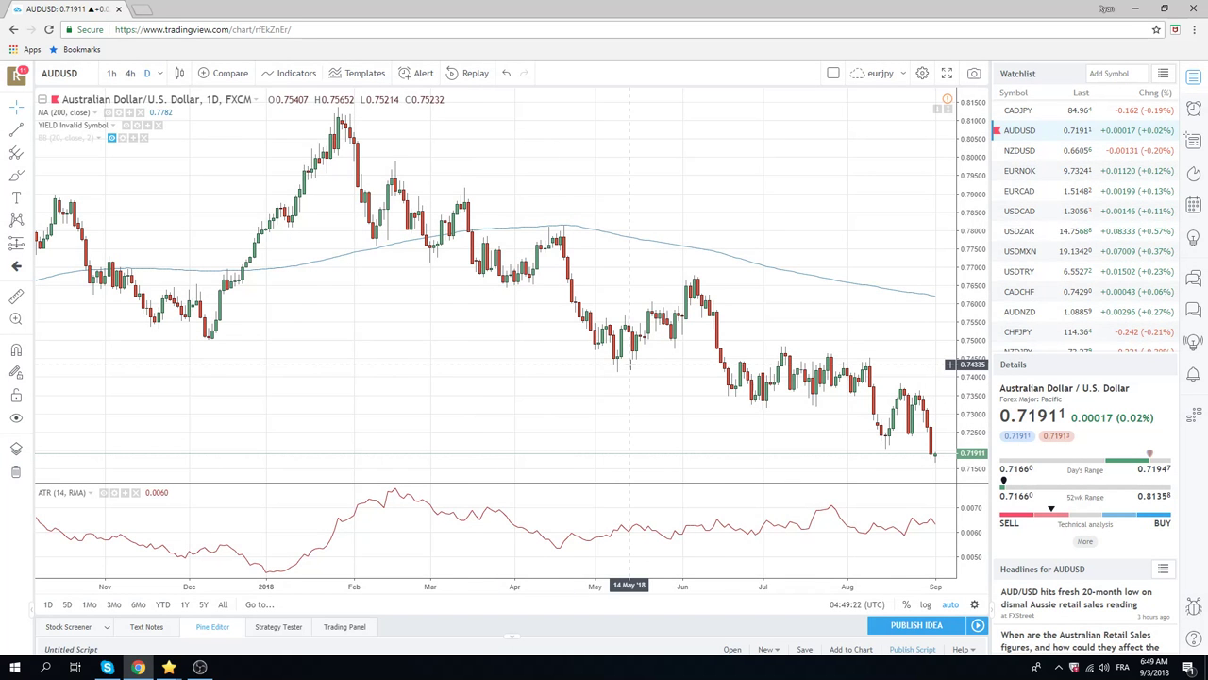
pyautogui.scroll(-3, 629, 362)
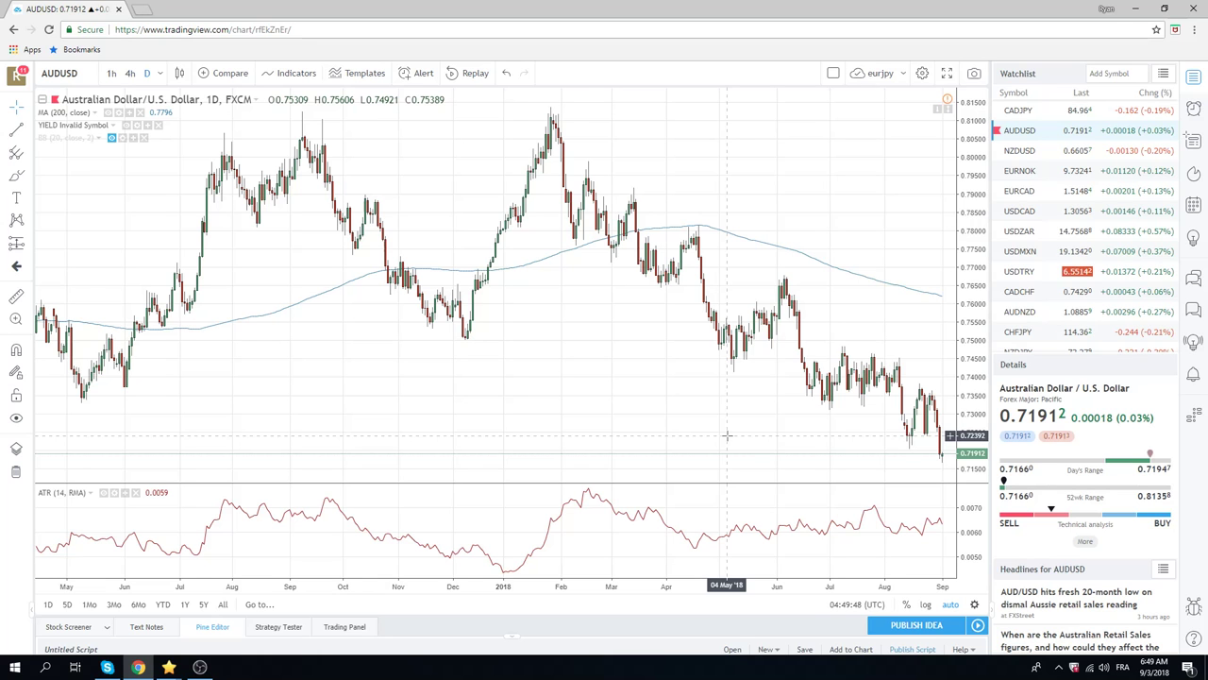
pyautogui.scroll(-3, 574, 363)
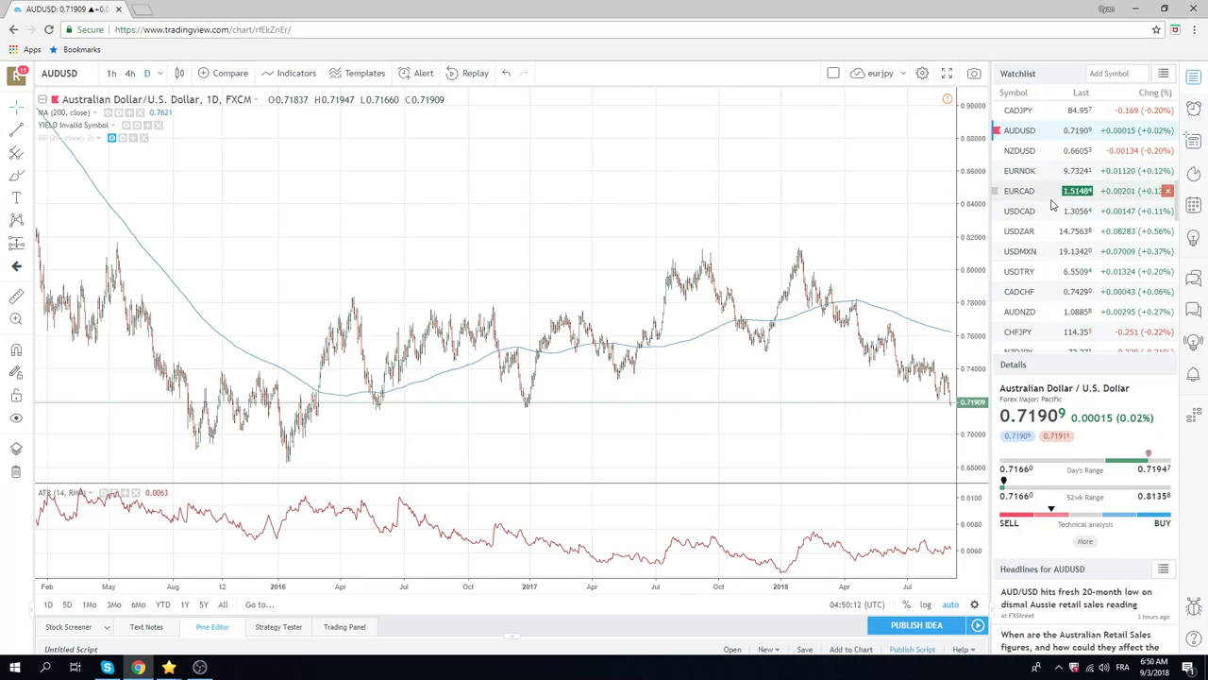
# Step: Scroll the watchlist and take a quick look at the USDZAR chart
pyautogui.scroll(-3, 1048, 215)
pyautogui.scroll(2, 1046, 215)
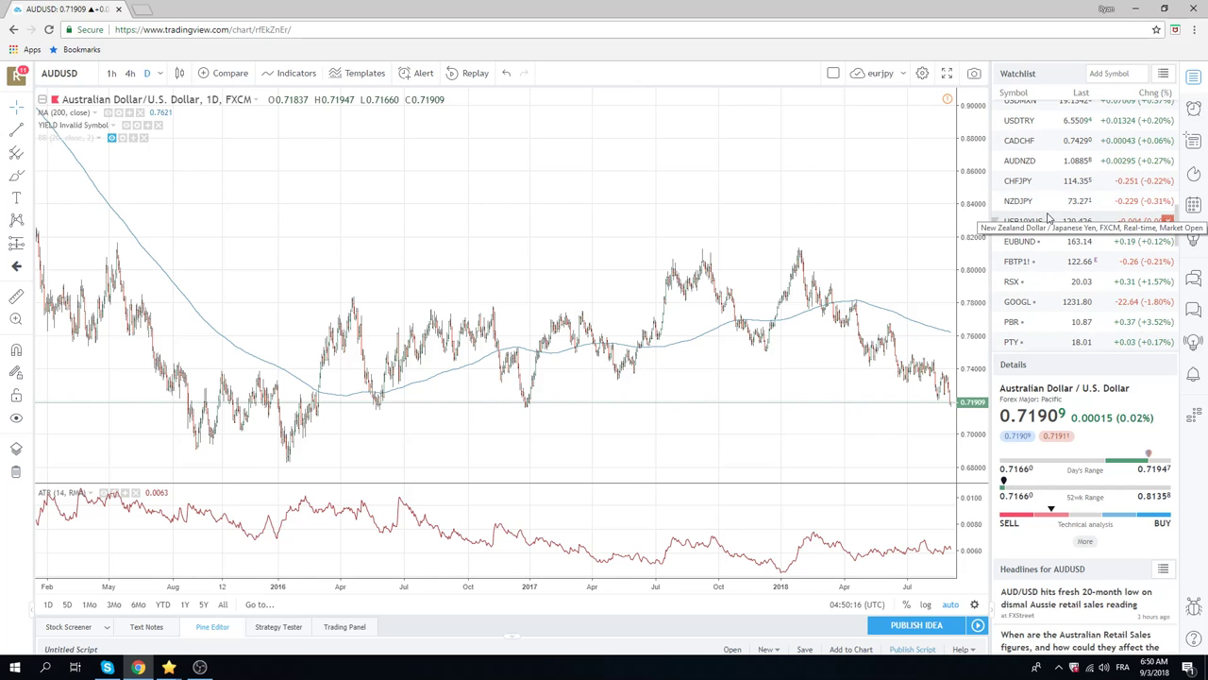
pyautogui.scroll(2, 1067, 219)
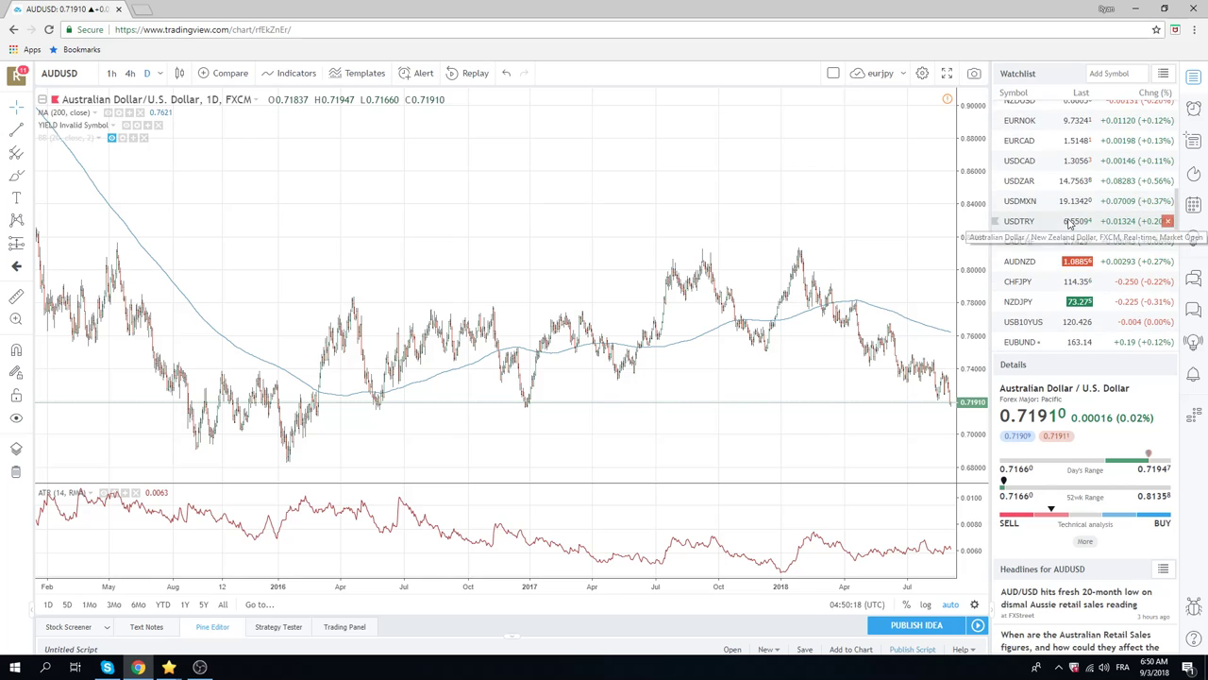
pyautogui.scroll(3, 1069, 223)
pyautogui.scroll(1, 1070, 223)
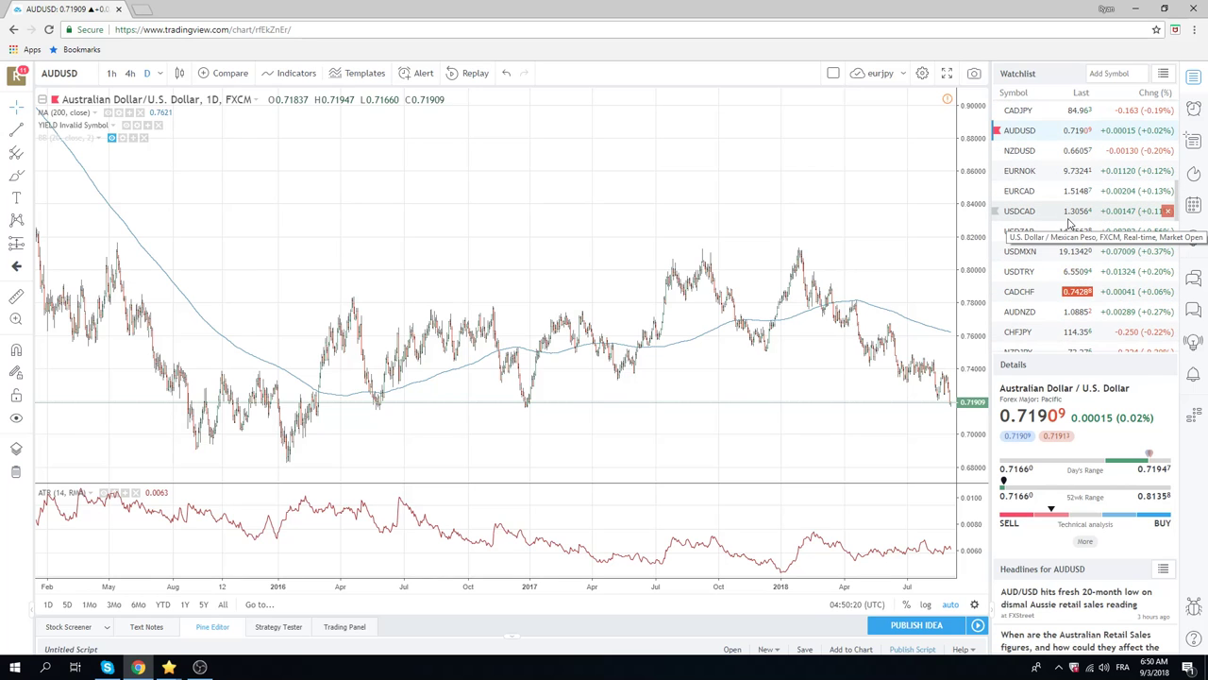
pyautogui.scroll(2, 1069, 223)
pyautogui.scroll(3, 1070, 223)
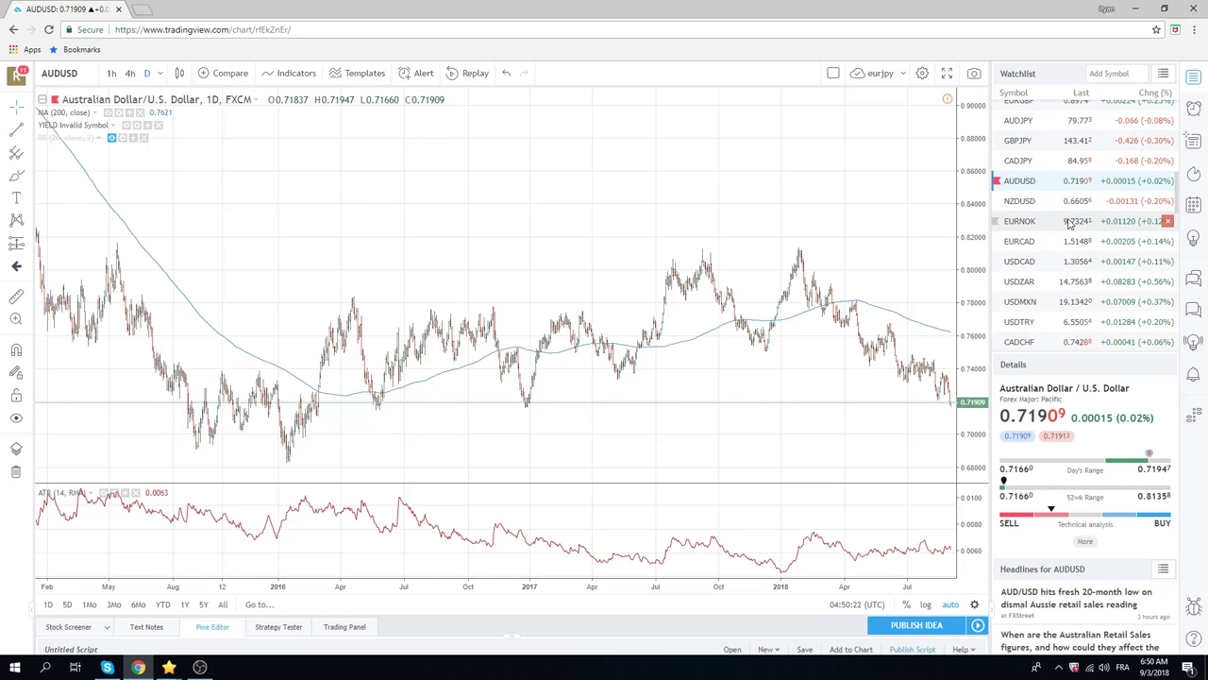
pyautogui.scroll(-3, 1055, 247)
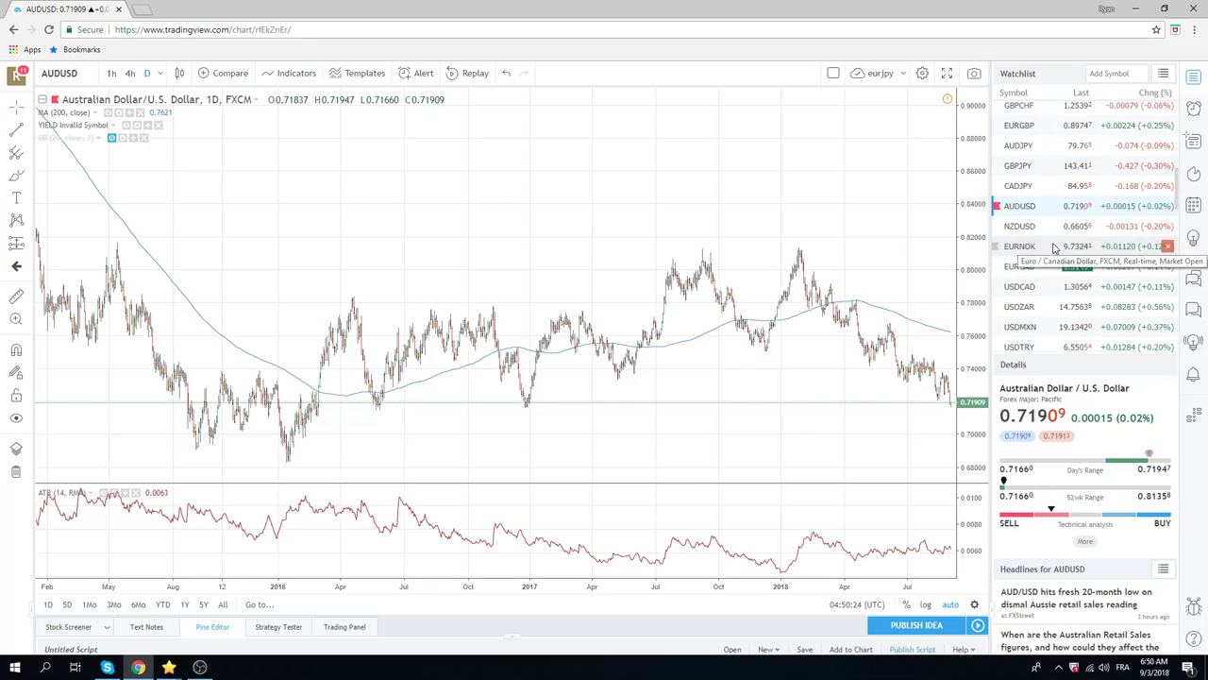
pyautogui.click(1042, 257)
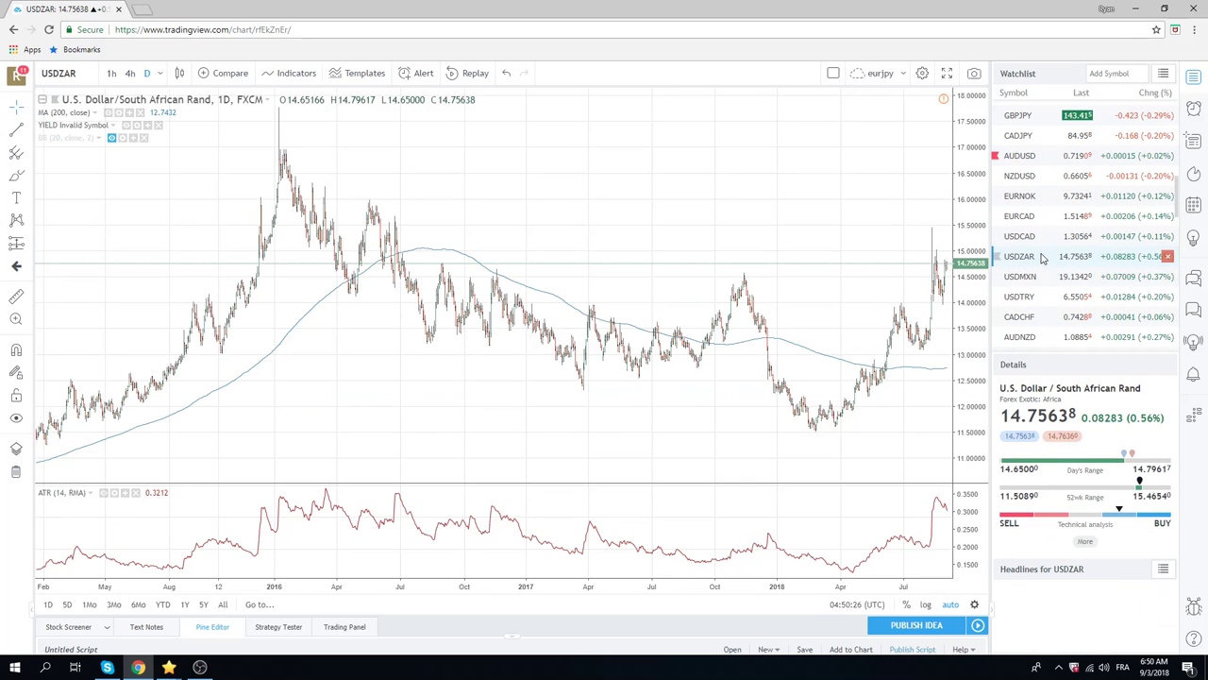
# Step: Switch to USDTRY, zoomed in on late 2017 through September 2018, then start editing the symbol
pyautogui.click(1020, 297)
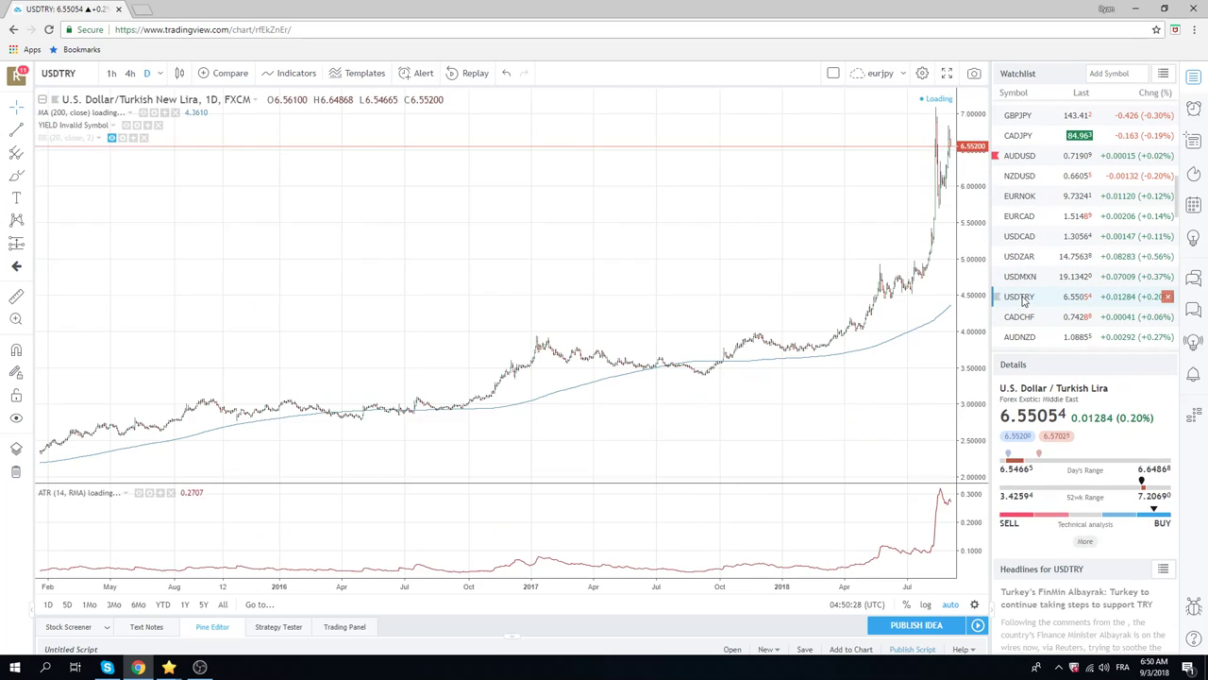
pyautogui.scroll(3, 725, 293)
pyautogui.scroll(2, 725, 293)
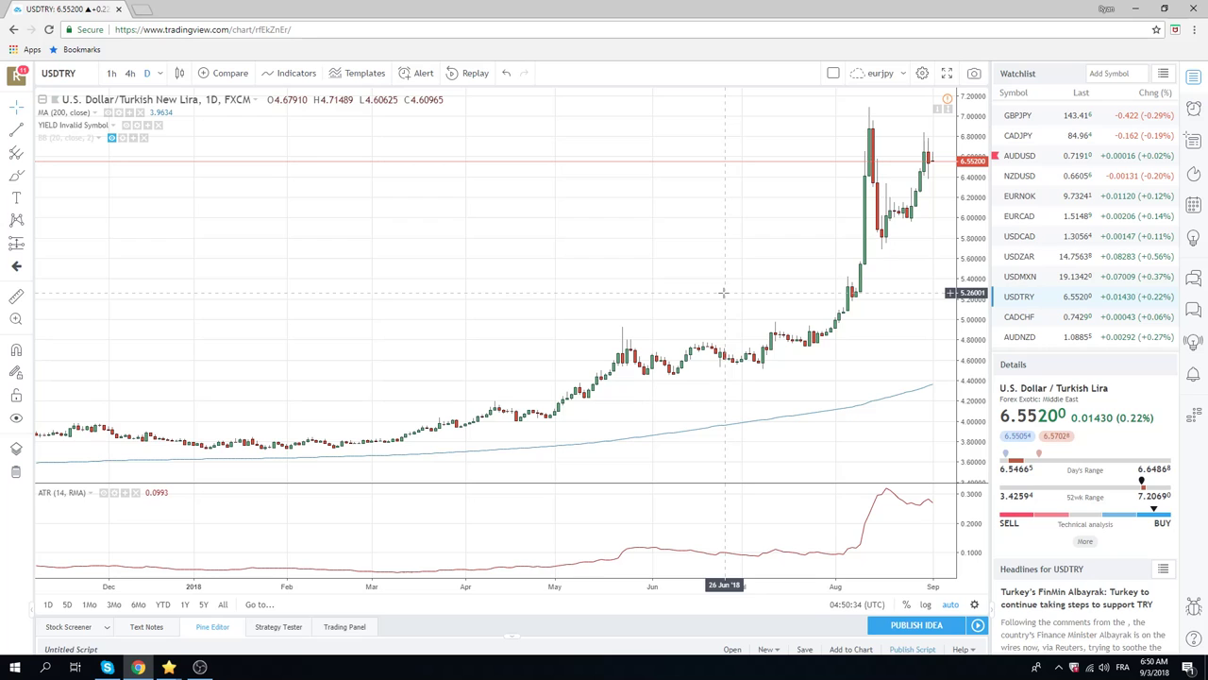
pyautogui.click(66, 73)
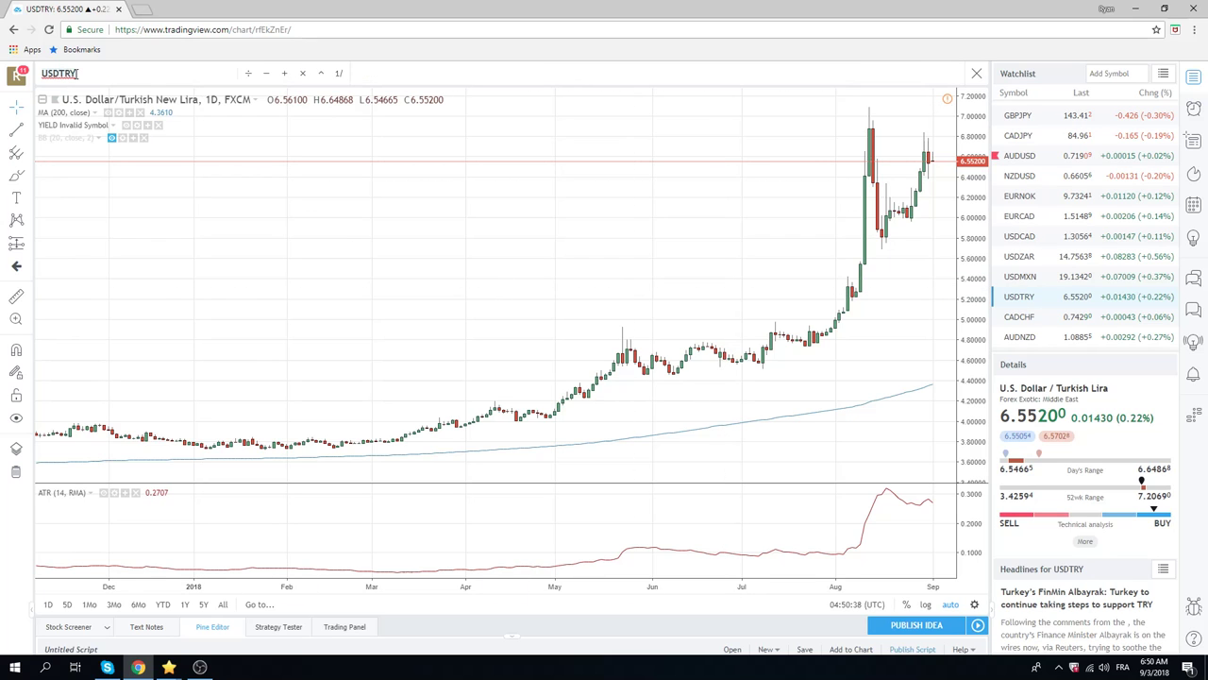
# Step: Change the chart symbol from USDTRY to USDIDR
pyautogui.press('BackSpace')
pyautogui.press('BackSpace')
pyautogui.press('BackSpace')
pyautogui.write('IDR')
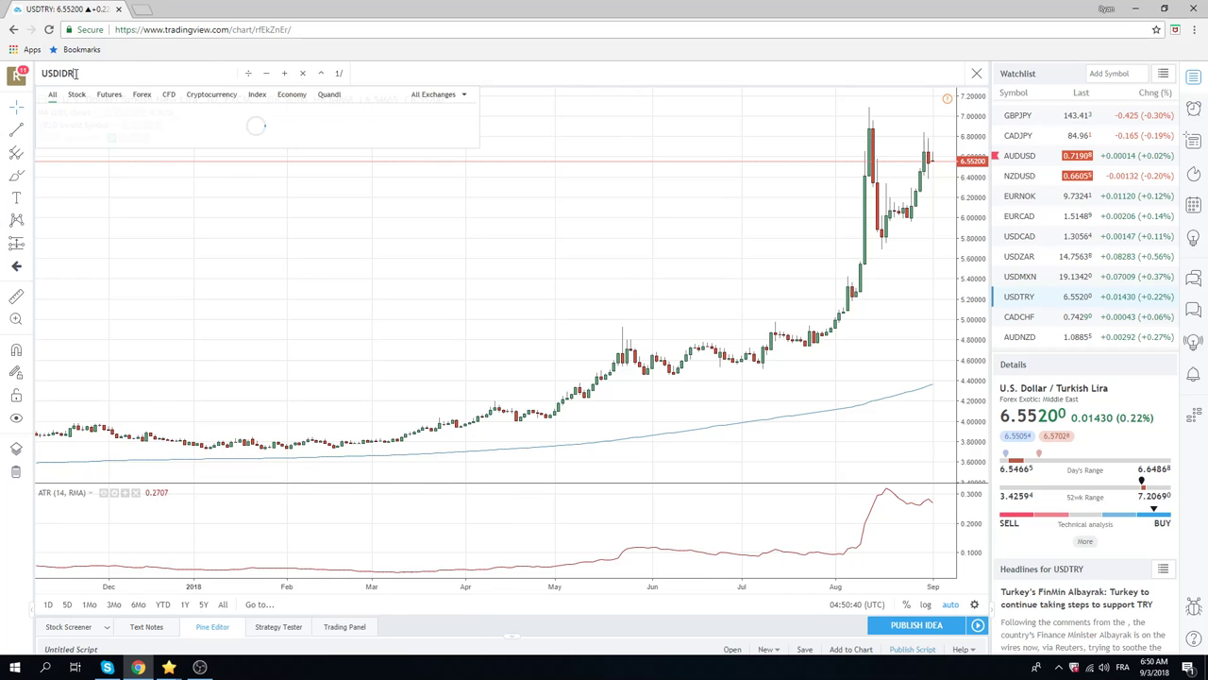
pyautogui.press('Return')
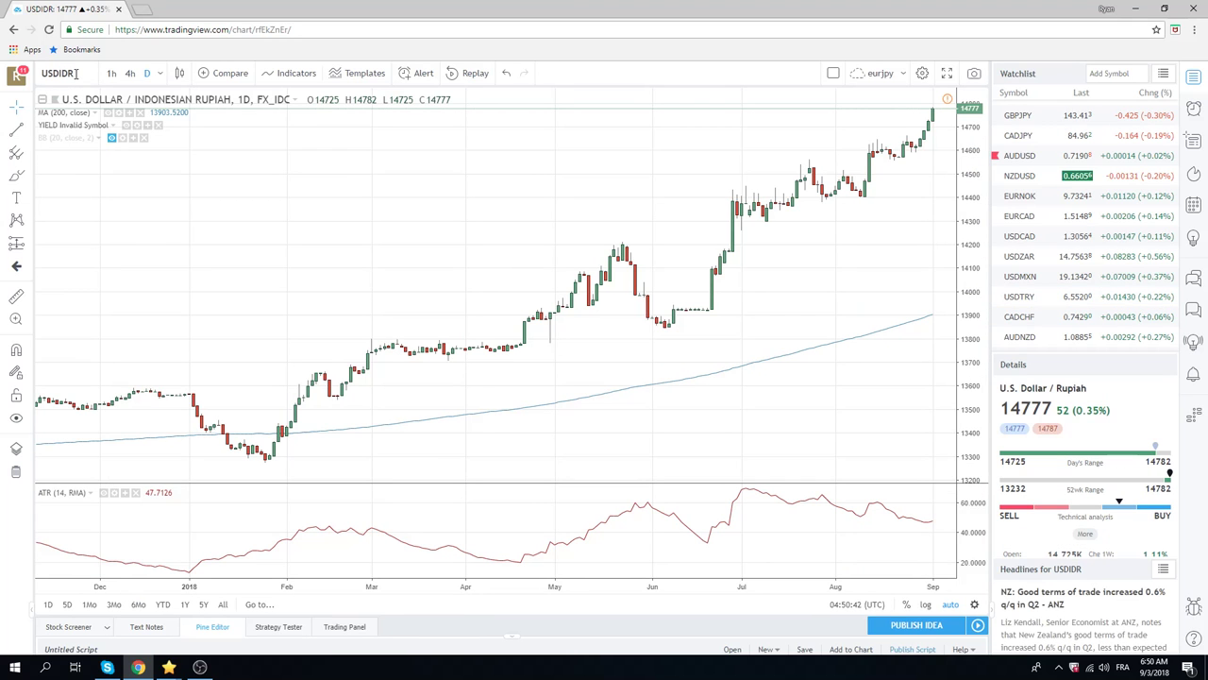
pyautogui.scroll(-5, 238, 180)
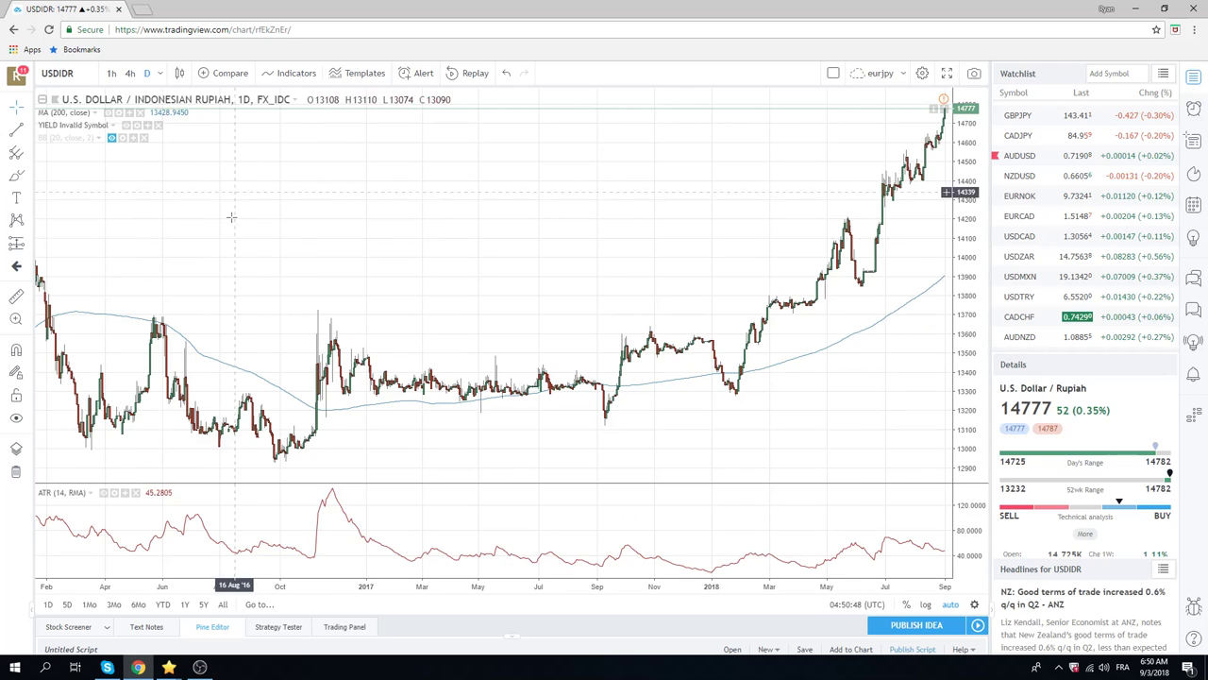
pyautogui.scroll(3, 237, 272)
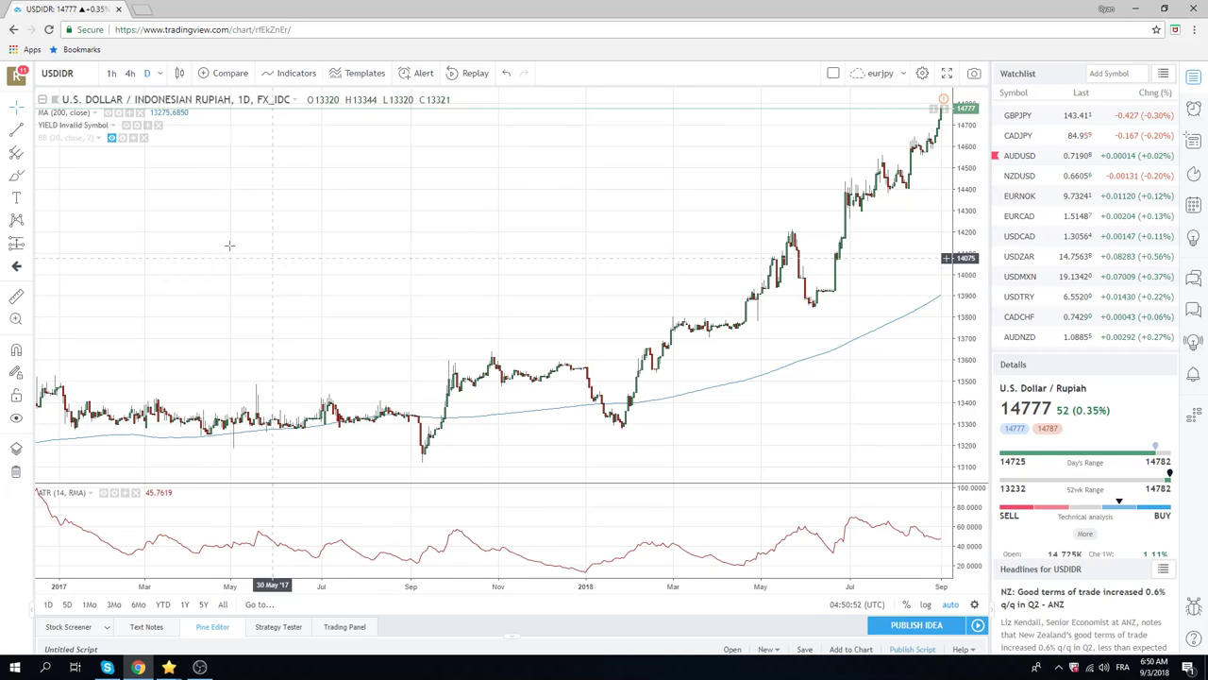
# Step: View USDIDR on 1-month candles back to 1998, then return to the 1-day interval
pyautogui.click(164, 75)
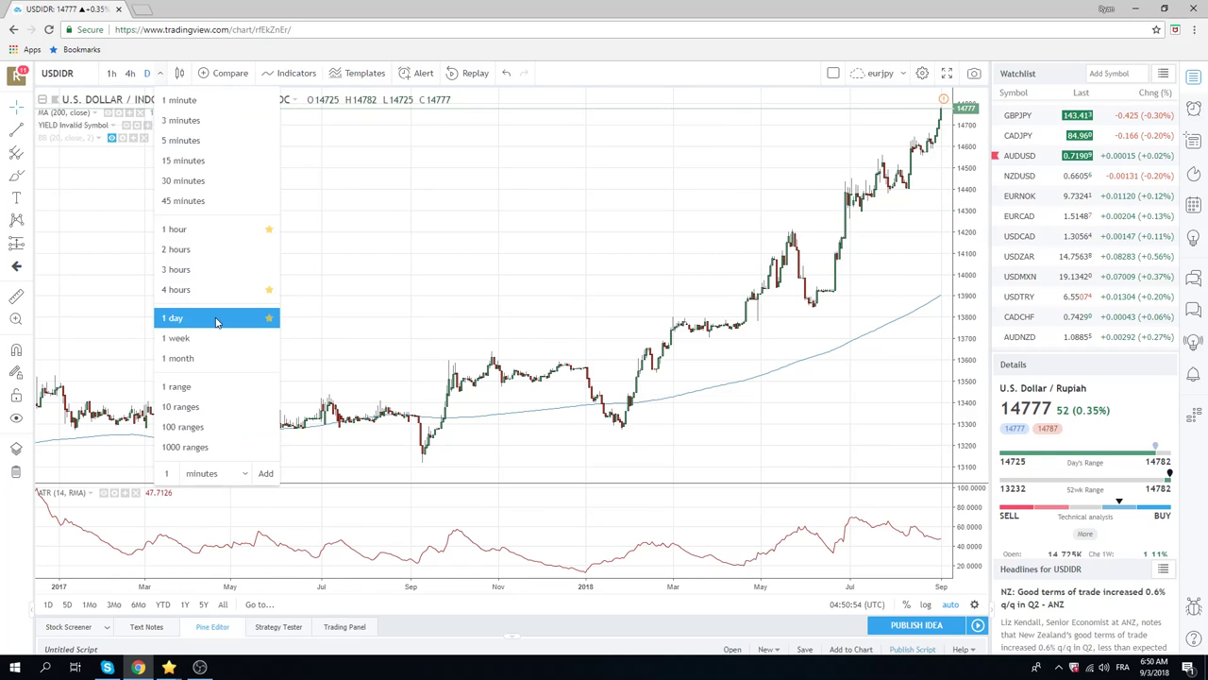
pyautogui.click(216, 358)
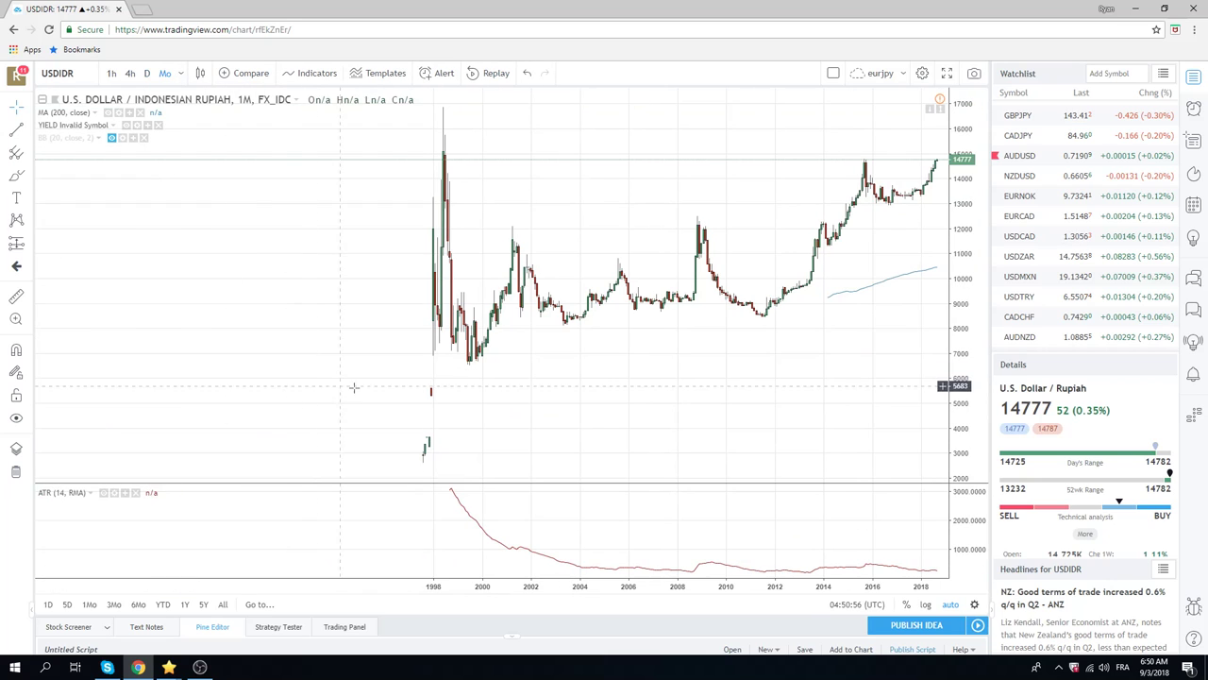
pyautogui.click(181, 75)
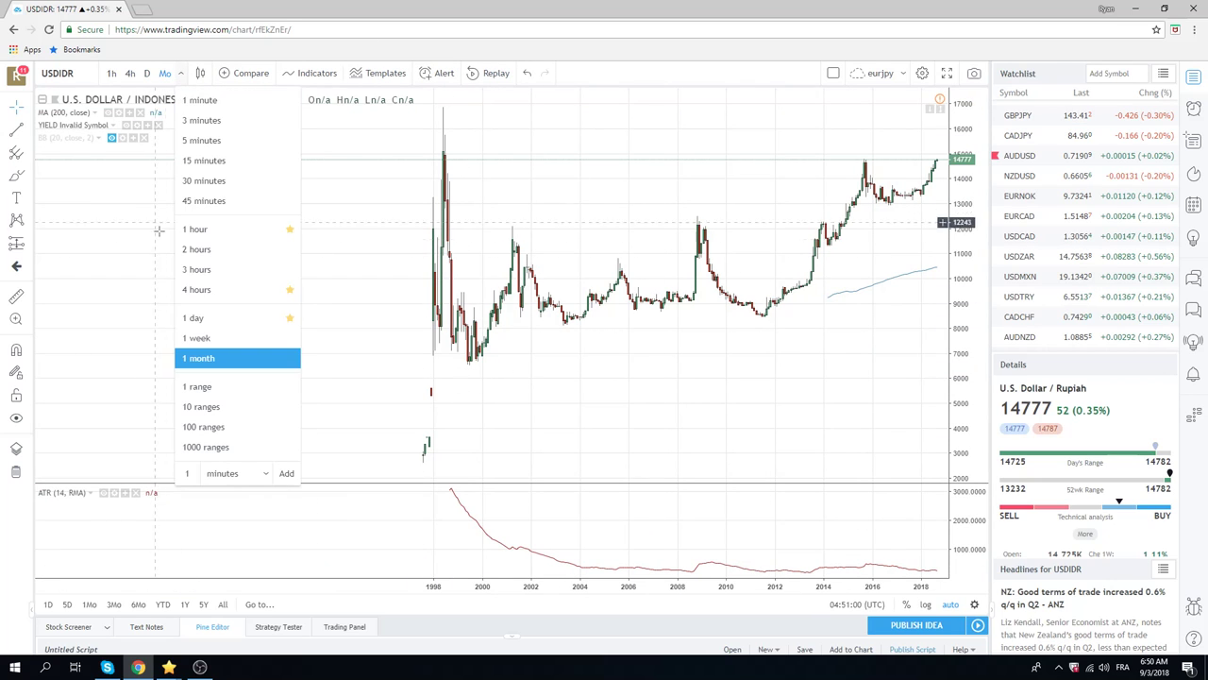
pyautogui.click(228, 323)
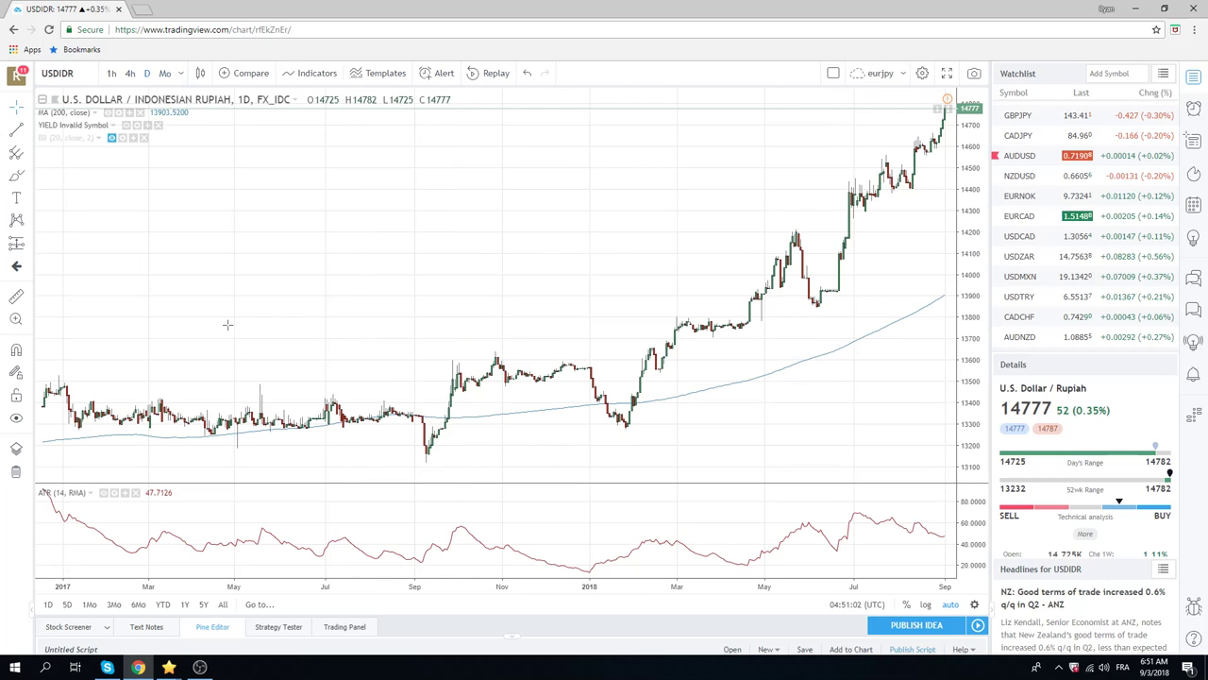
pyautogui.scroll(-3, 567, 363)
pyautogui.scroll(5, 558, 366)
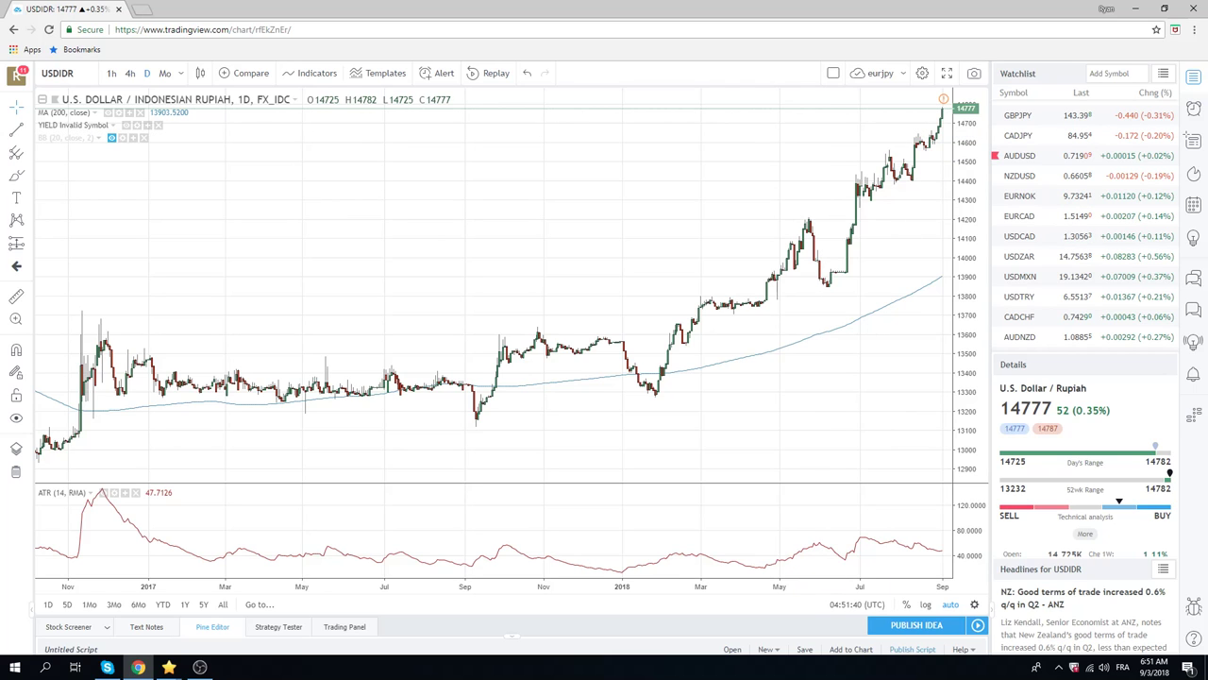
# Step: Check recent USDZAR daily candles, then return to USDTRY spanning late 2017 to September 2018
pyautogui.click(1037, 257)
pyautogui.scroll(10, 809, 302)
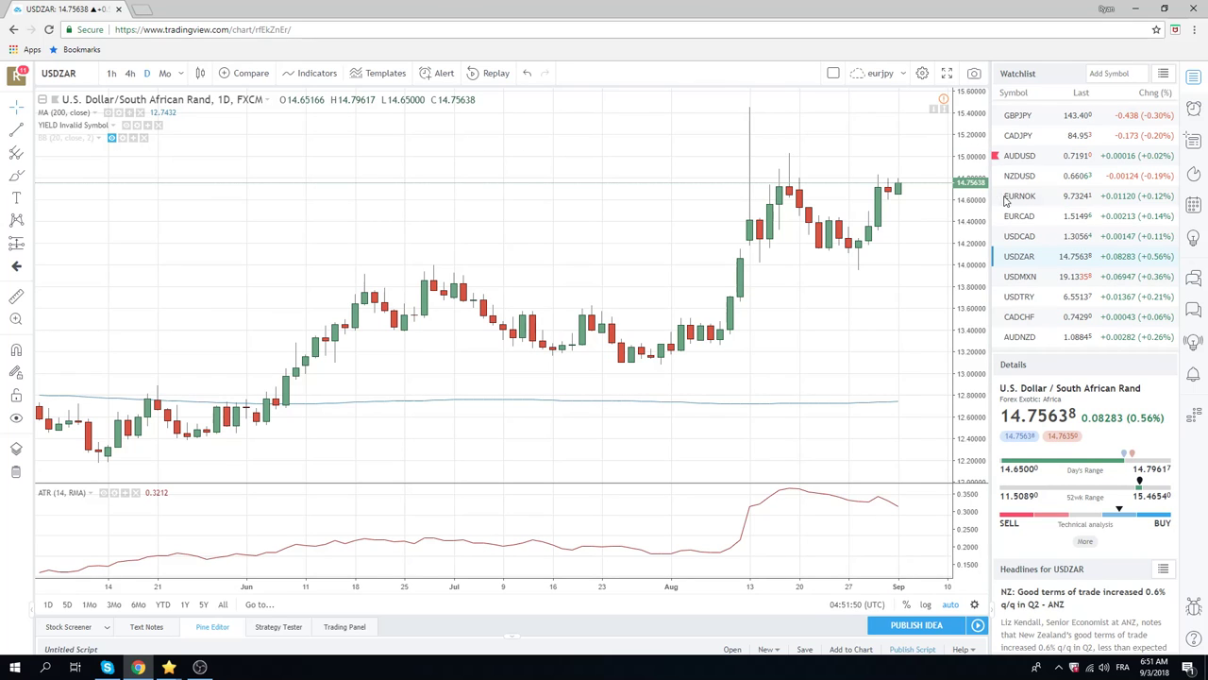
pyautogui.click(1037, 298)
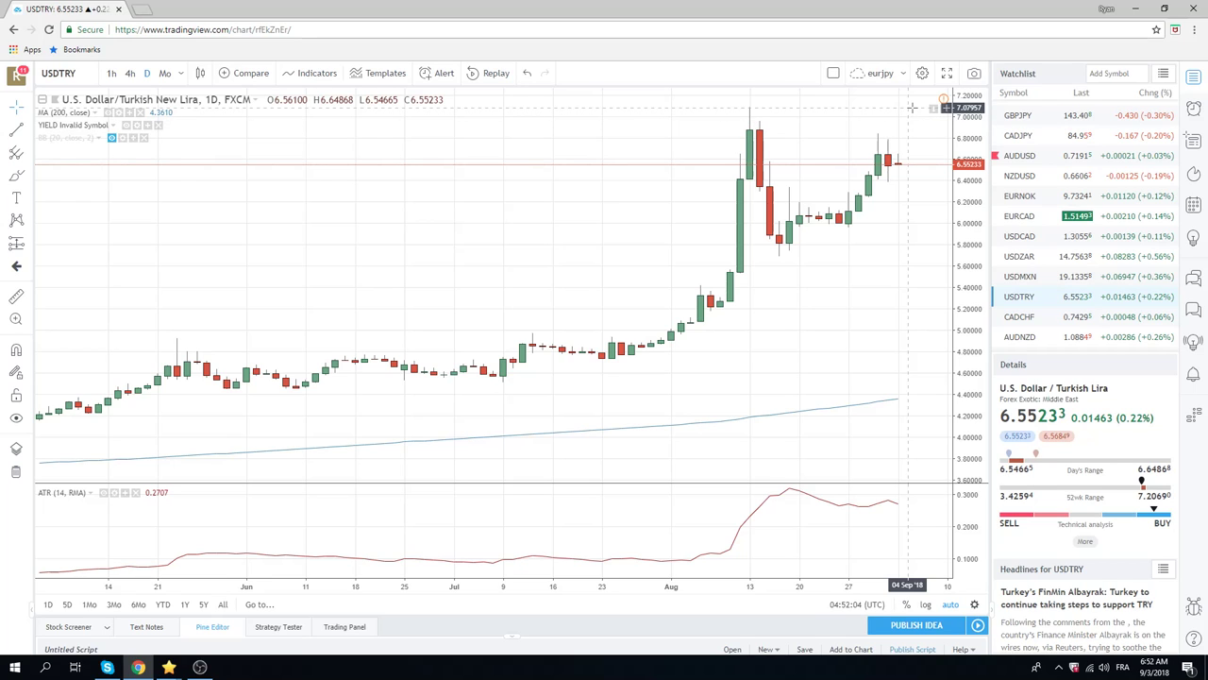
pyautogui.scroll(-5, 864, 142)
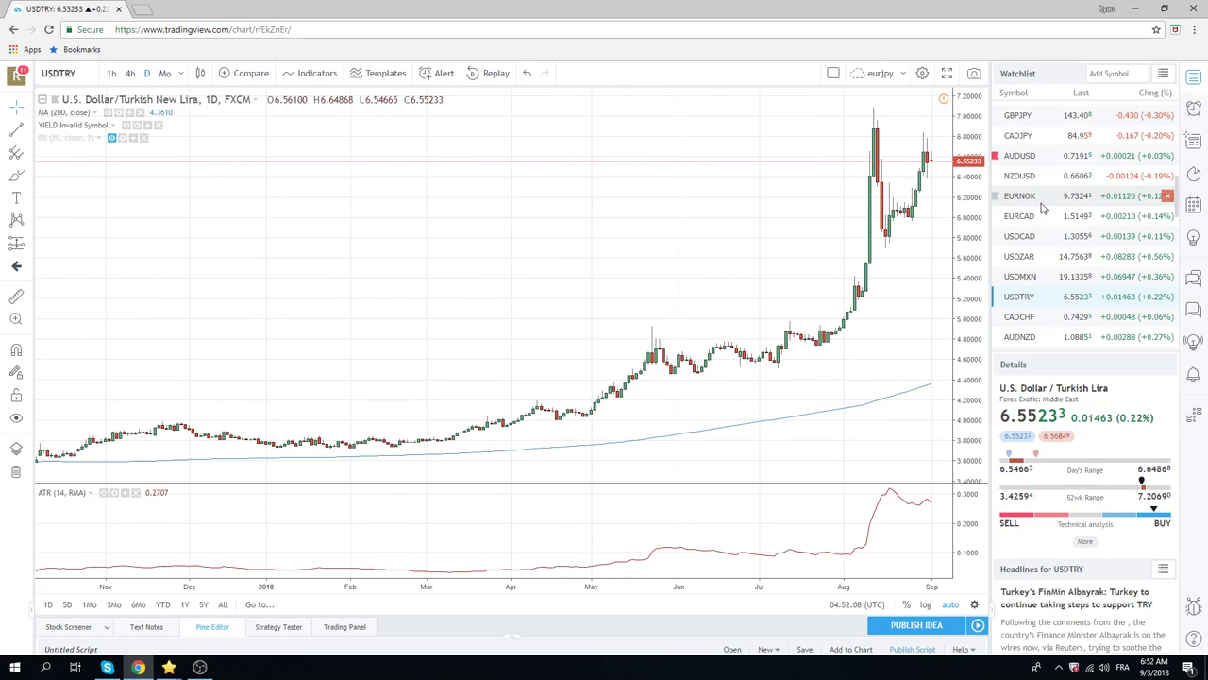
pyautogui.scroll(5, 1049, 240)
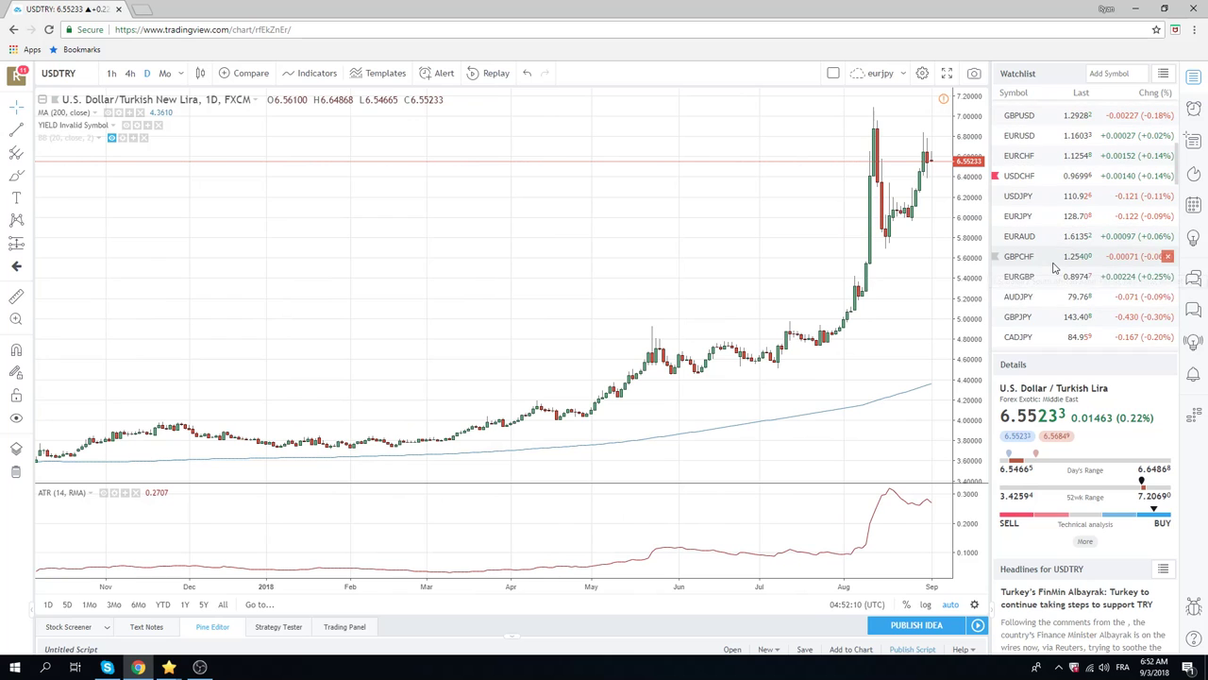
# Step: Open the USDJPY daily chart and zoom in on mid-May through early September 2018
pyautogui.click(1020, 195)
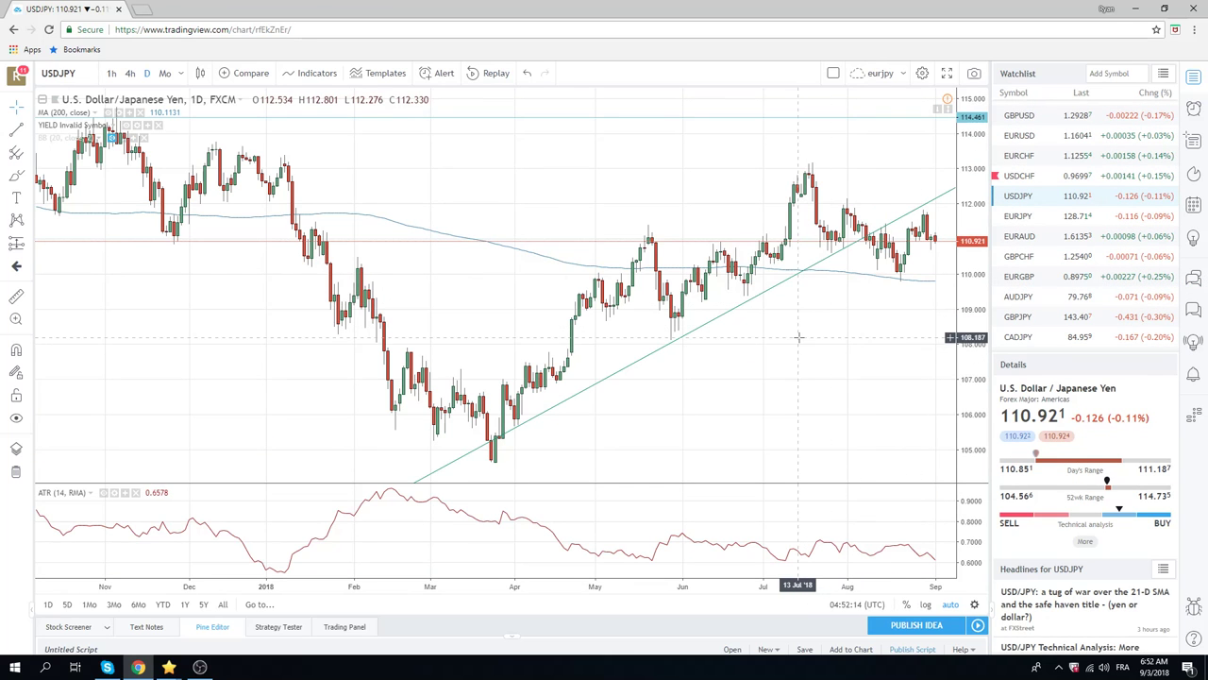
pyautogui.scroll(4, 792, 342)
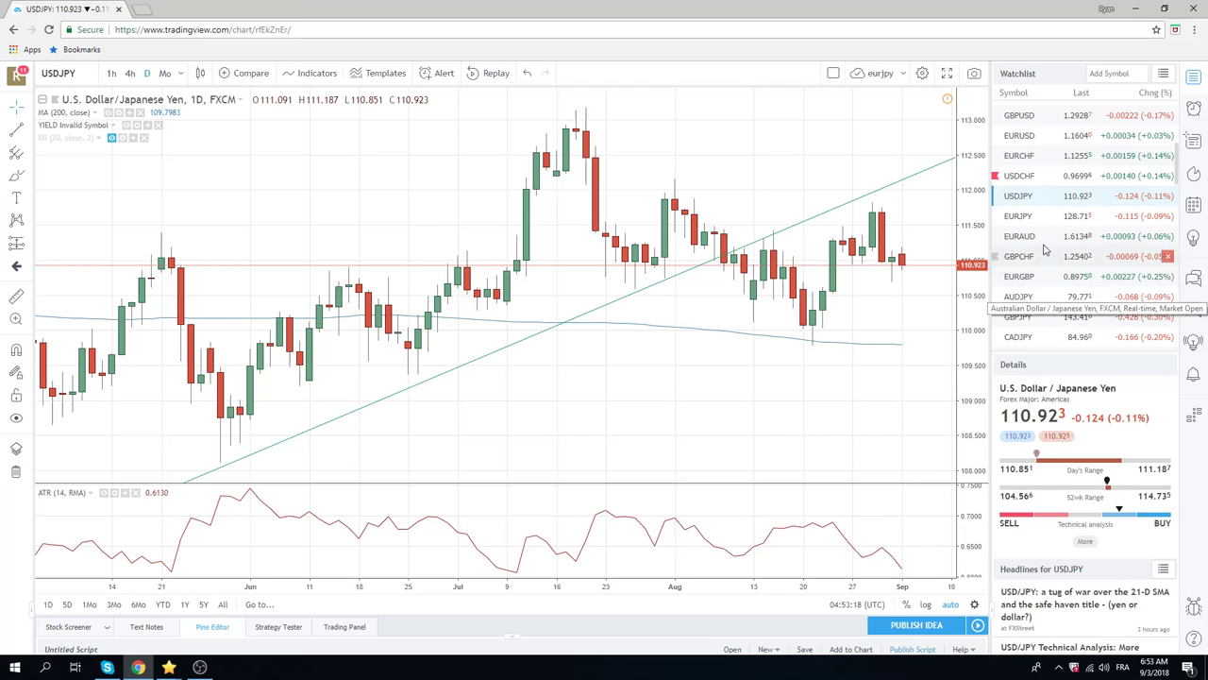
# Step: Show the EURUSD daily chart, then browse down through the watchlist symbols
pyautogui.click(1022, 136)
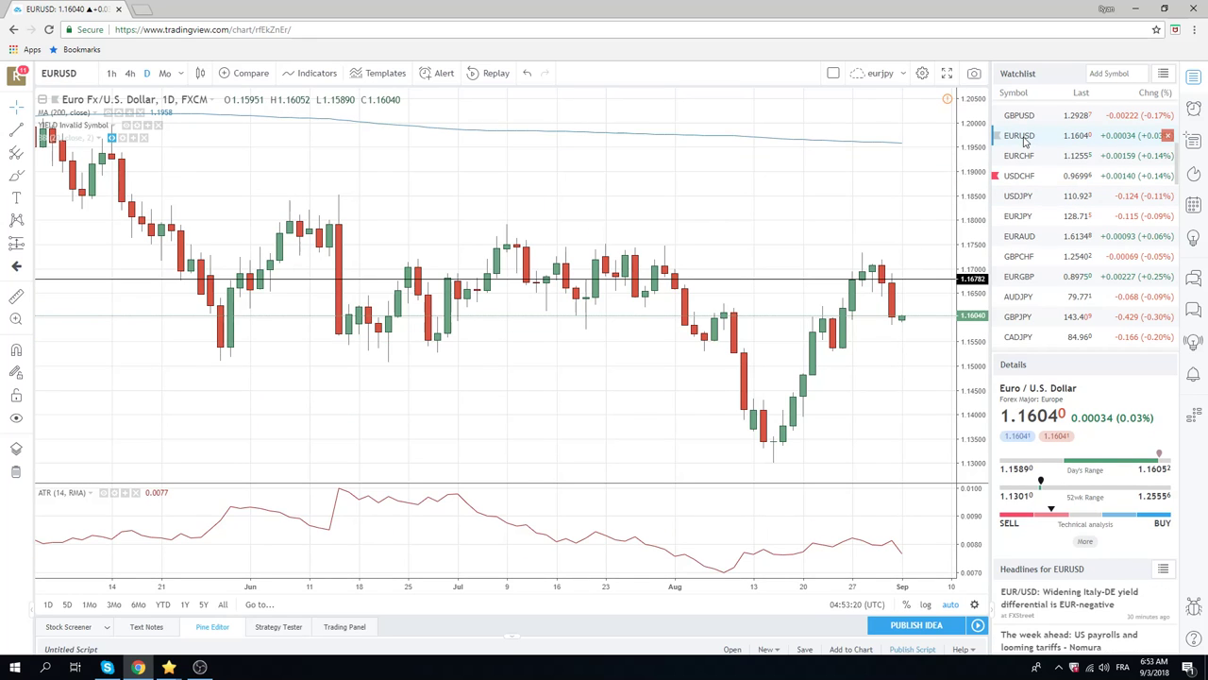
pyautogui.scroll(-5, 1046, 156)
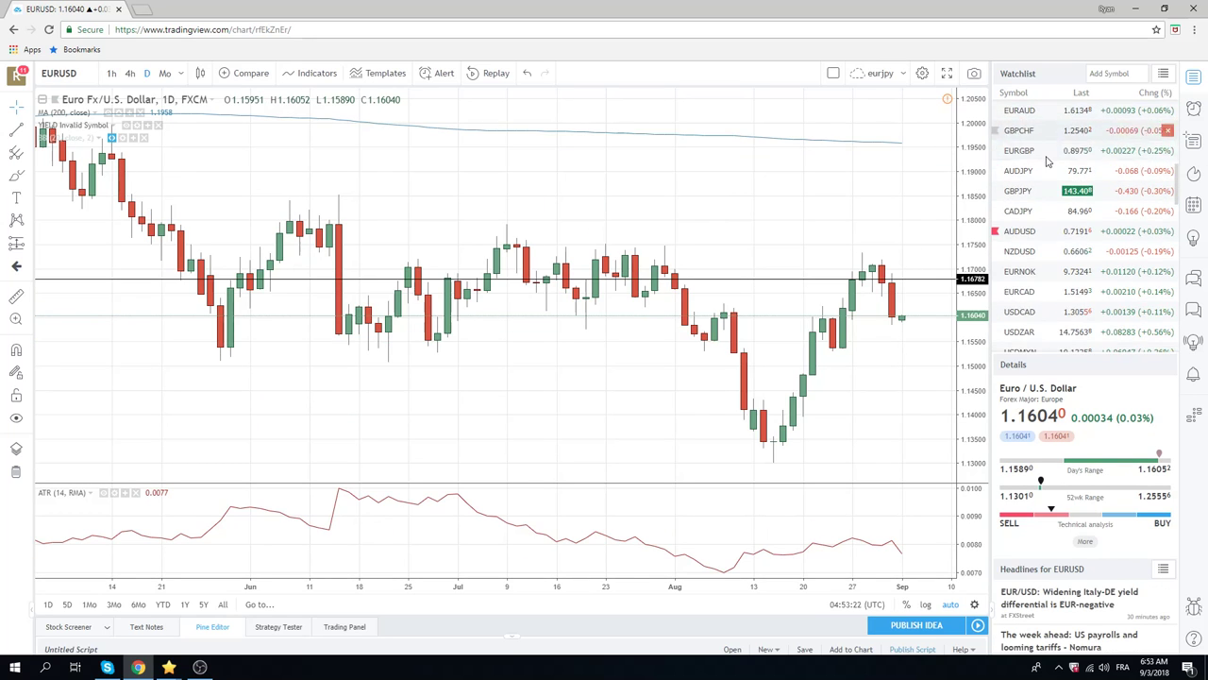
pyautogui.scroll(-5, 1046, 162)
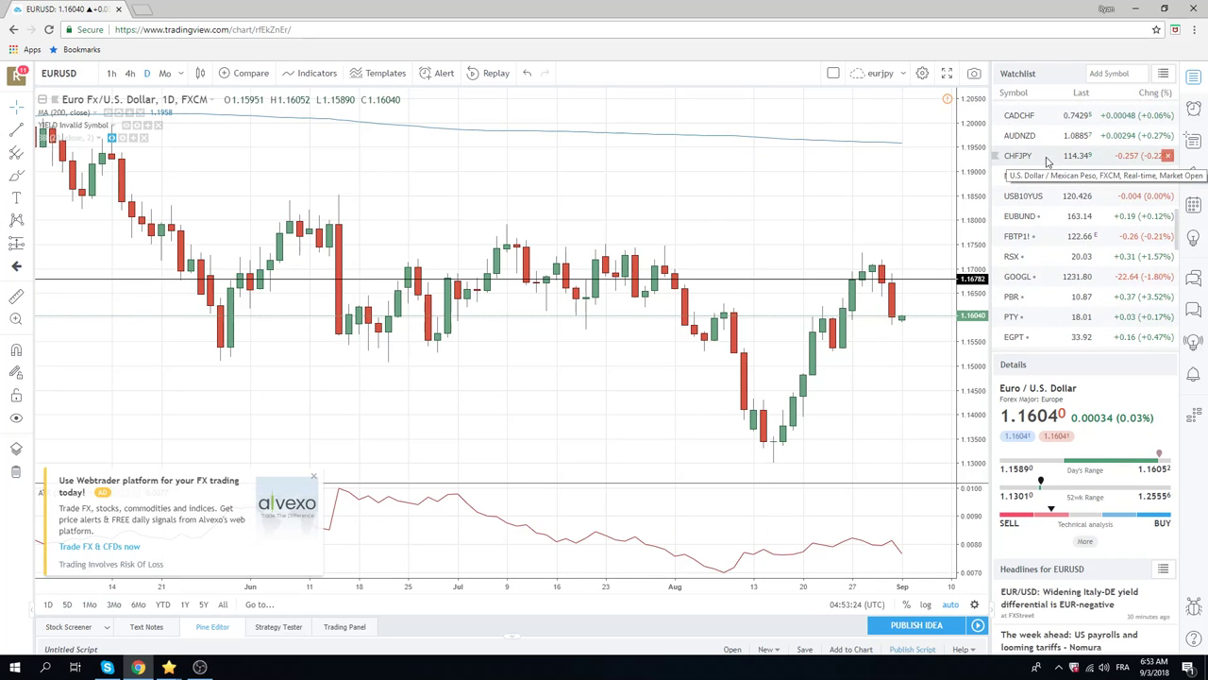
pyautogui.scroll(-1, 1046, 162)
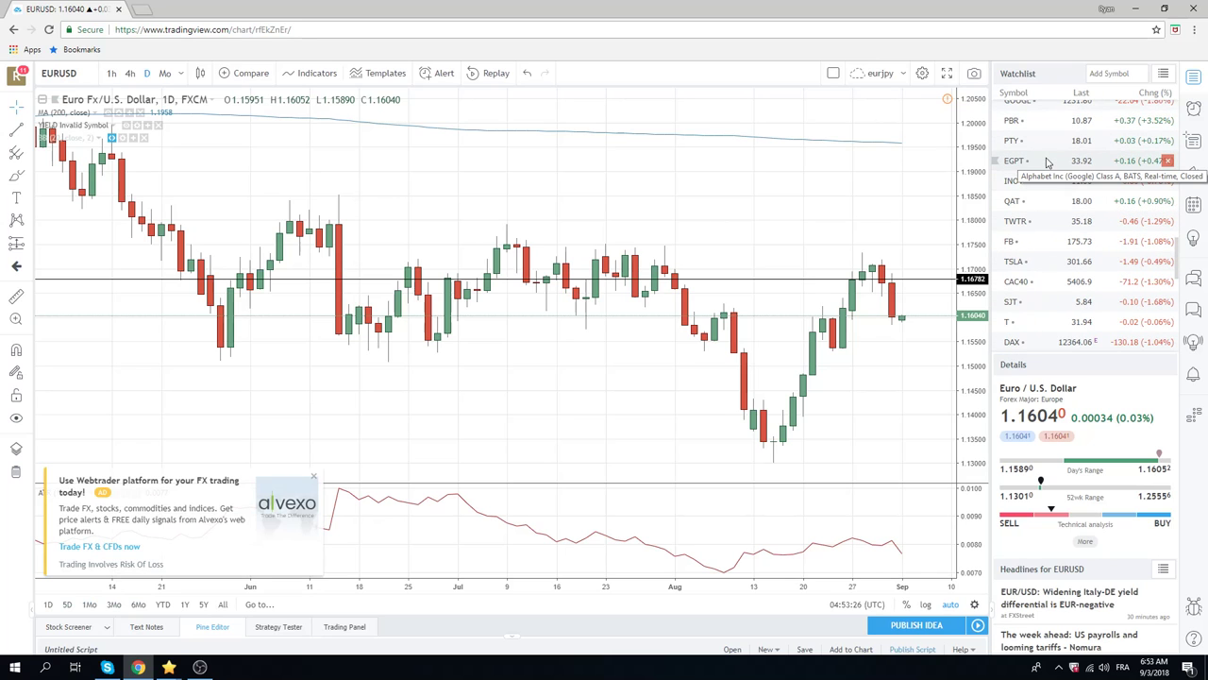
pyautogui.scroll(-1, 1065, 162)
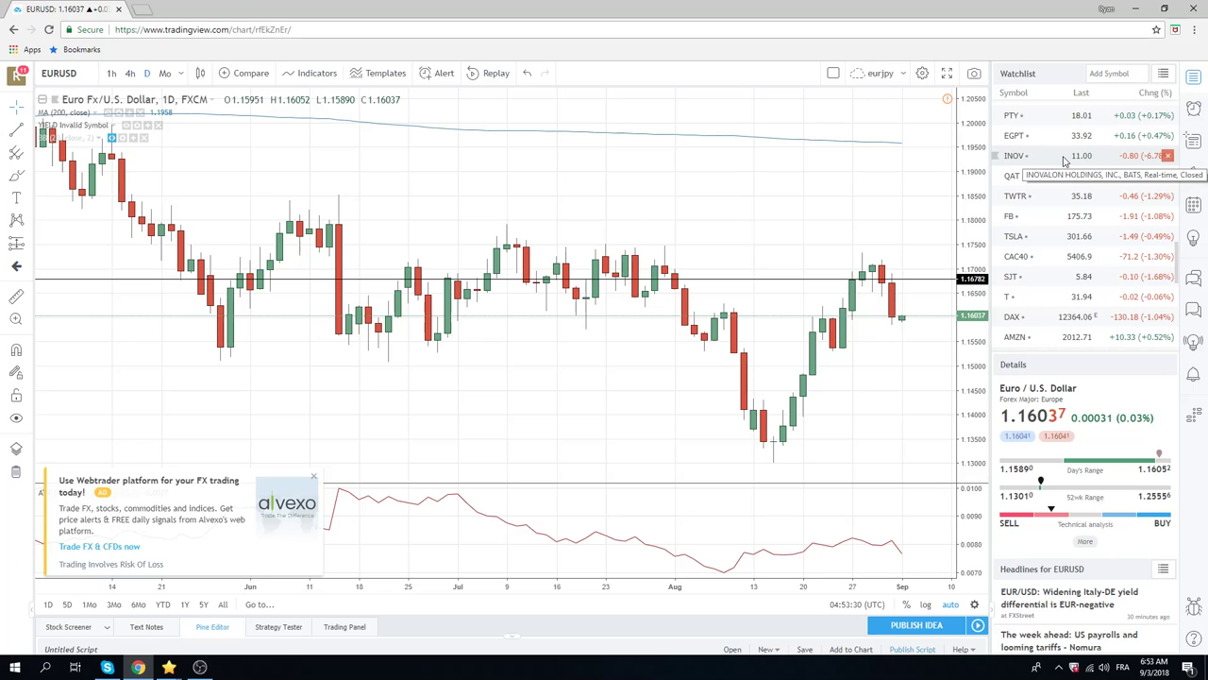
pyautogui.scroll(-2, 1065, 161)
pyautogui.scroll(-3, 1065, 161)
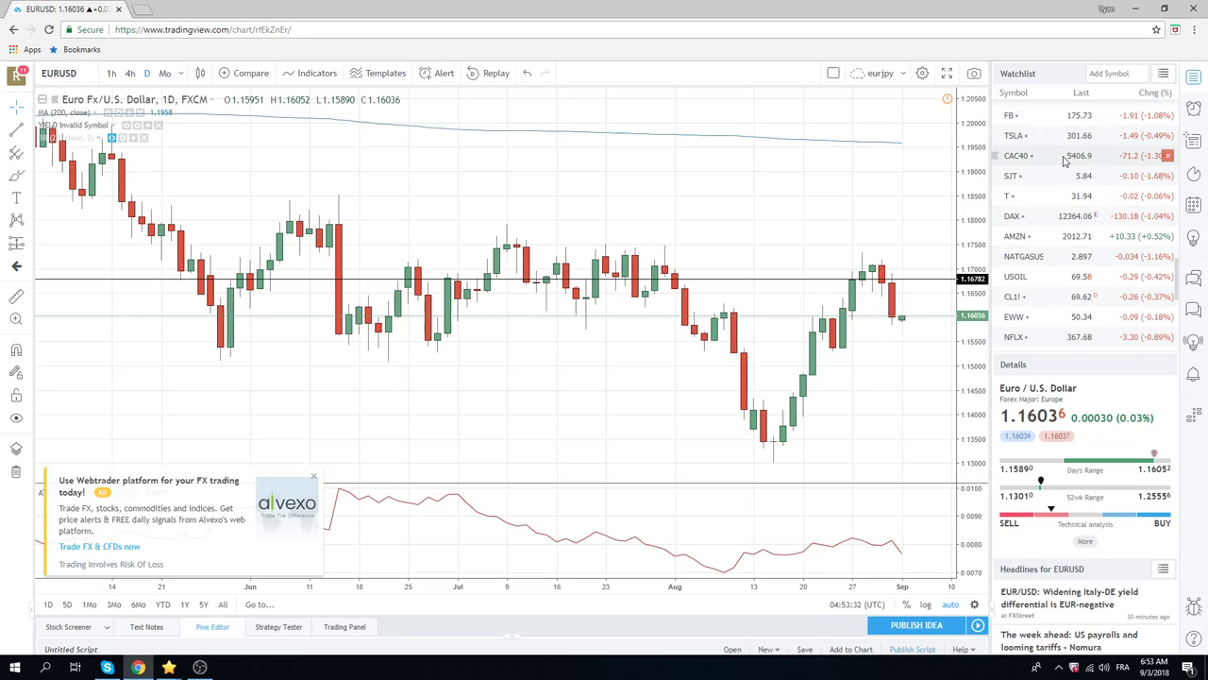
pyautogui.scroll(-2, 1065, 161)
pyautogui.scroll(-1, 1065, 161)
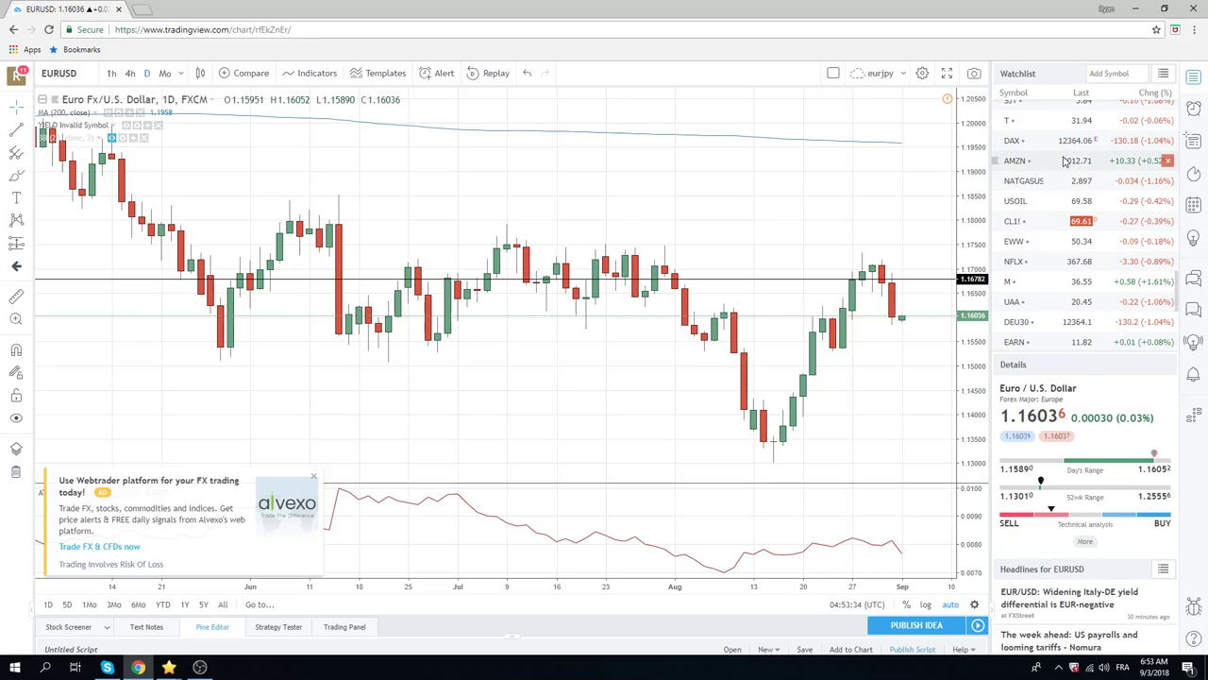
pyautogui.scroll(10, 1065, 160)
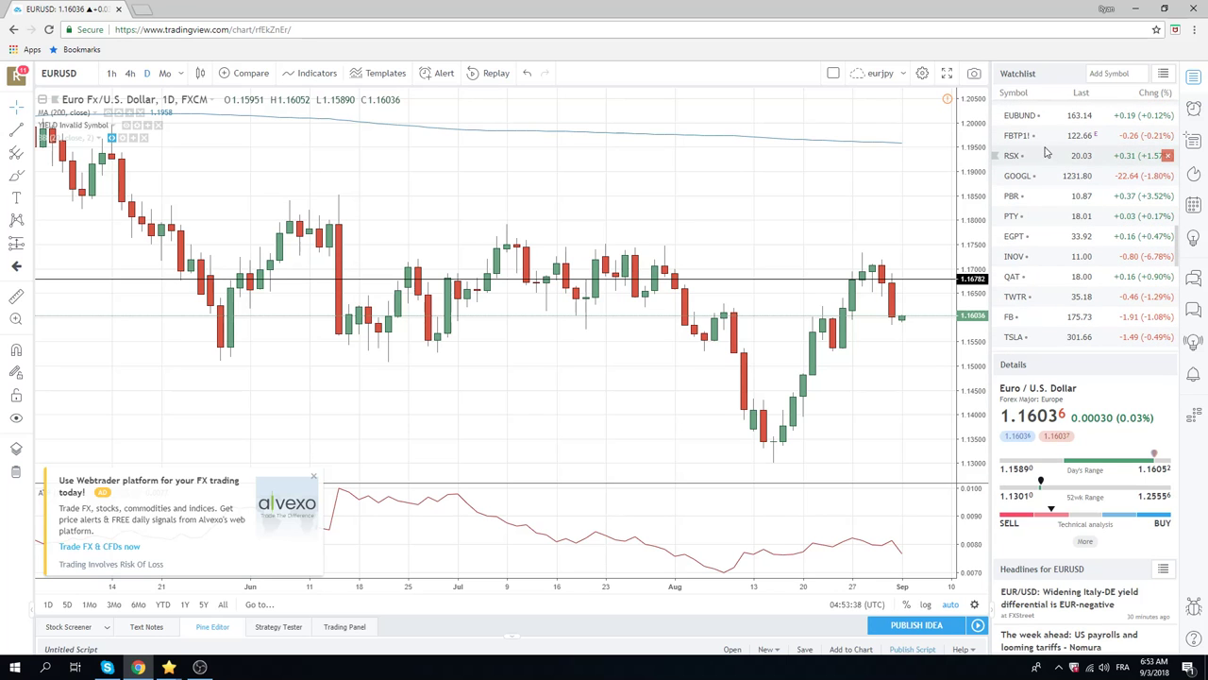
# Step: Open the FBTP1! daily chart zoomed out to mid-March, then scroll the watchlist back up
pyautogui.click(1024, 140)
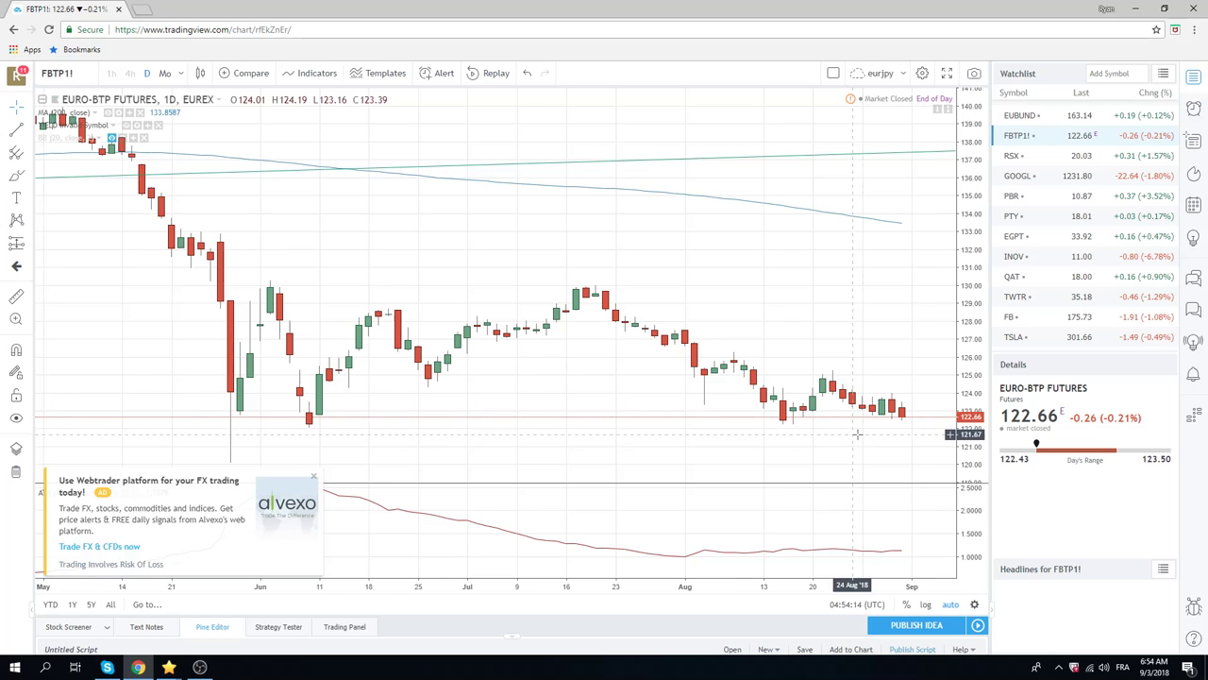
pyautogui.scroll(-1, 855, 431)
pyautogui.scroll(-1, 857, 433)
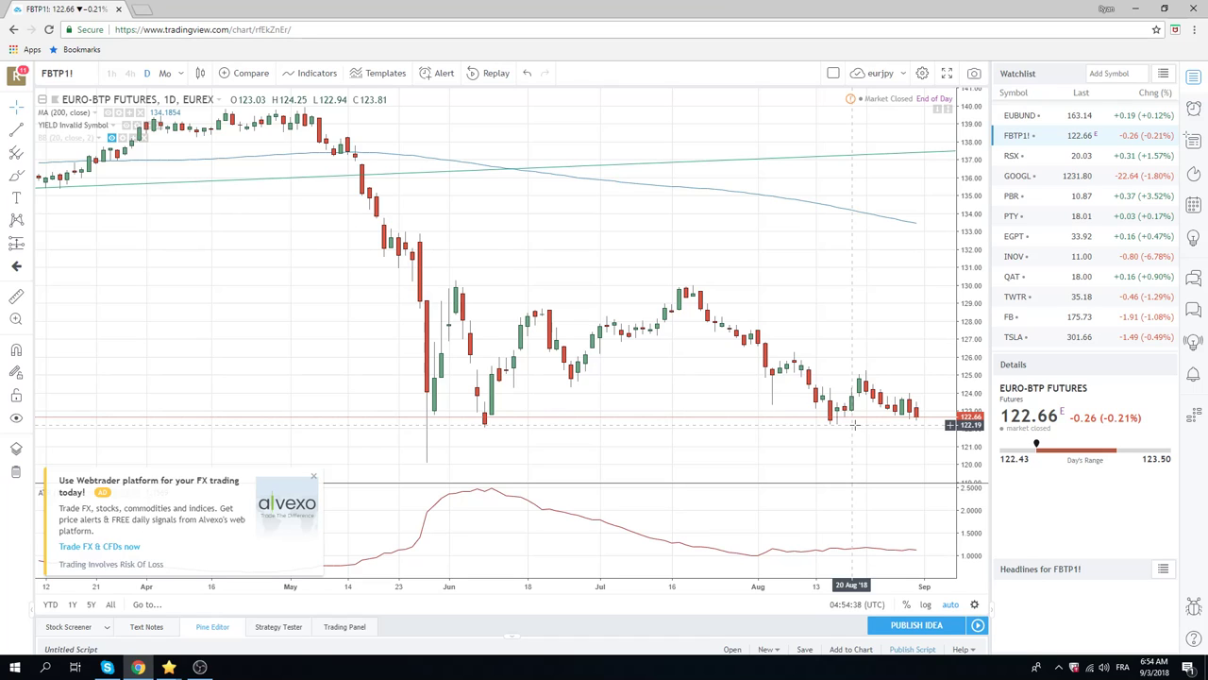
pyautogui.scroll(3, 1058, 297)
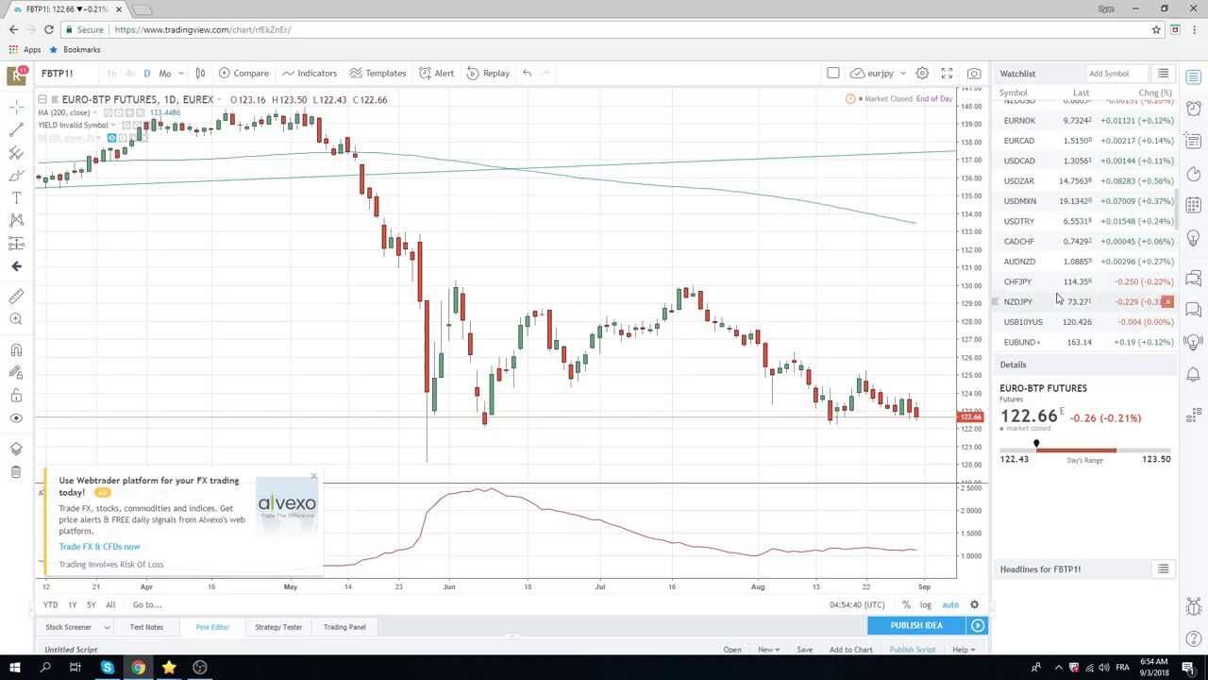
pyautogui.scroll(4, 1057, 297)
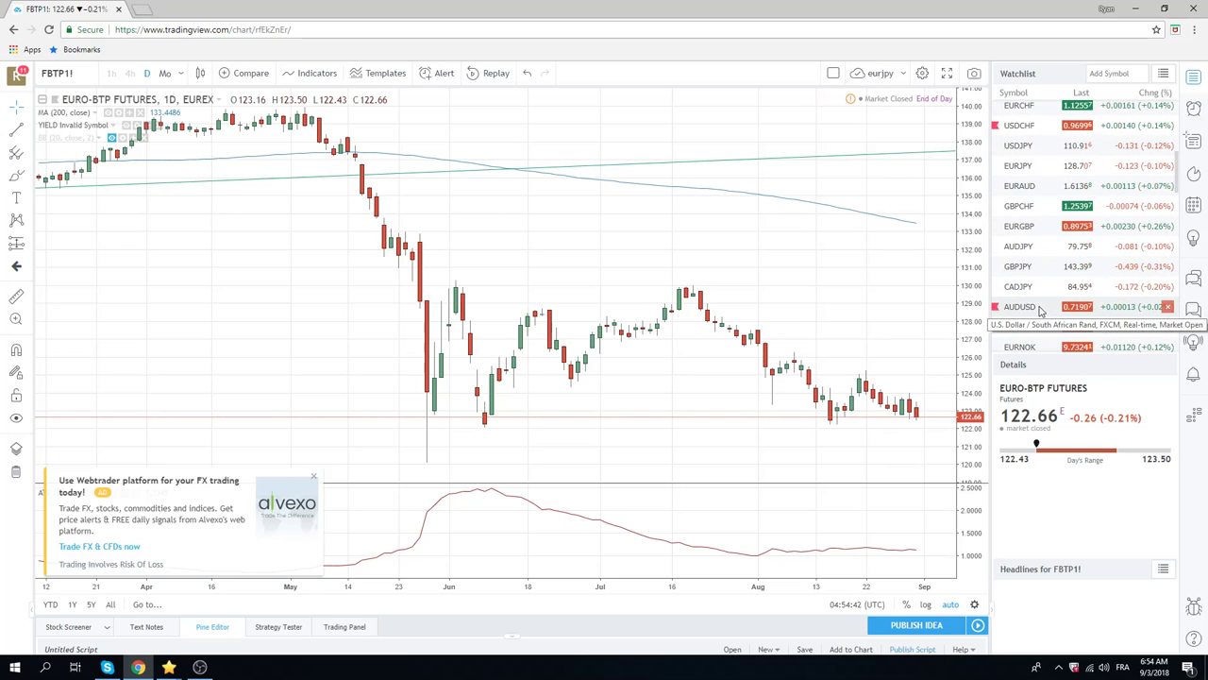
pyautogui.scroll(4, 1041, 311)
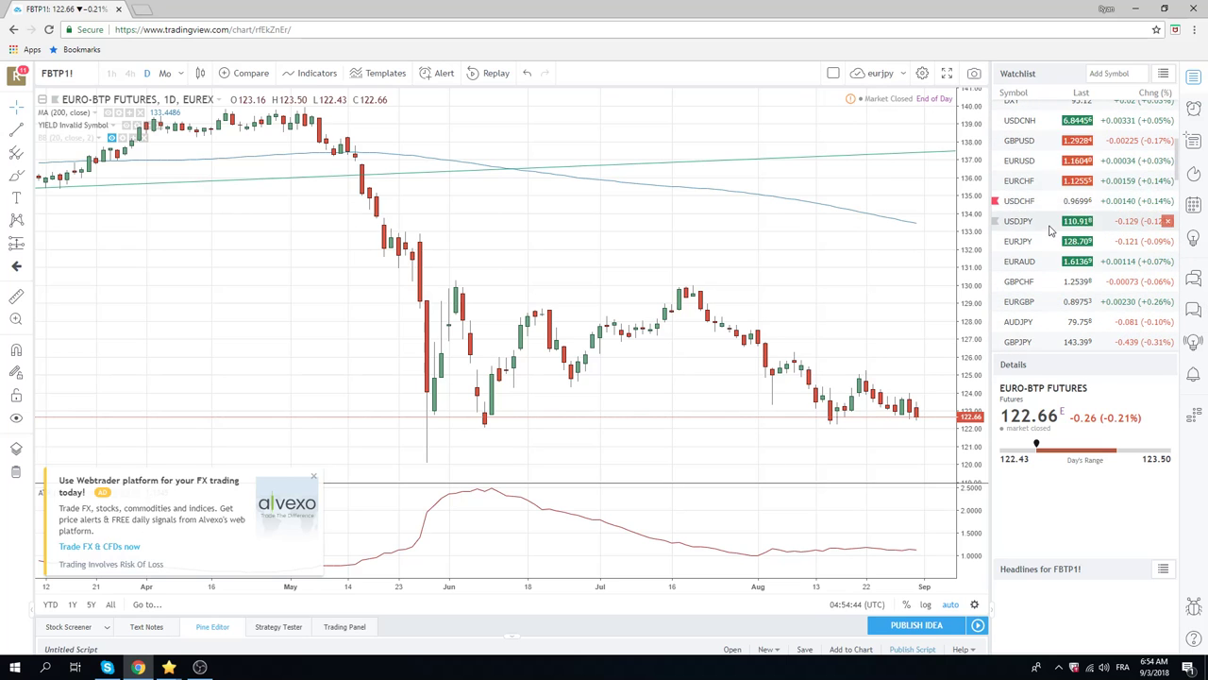
# Step: Look at GBPUSD, then open the GBPCHF daily chart spanning late March to early September 2018
pyautogui.click(1039, 141)
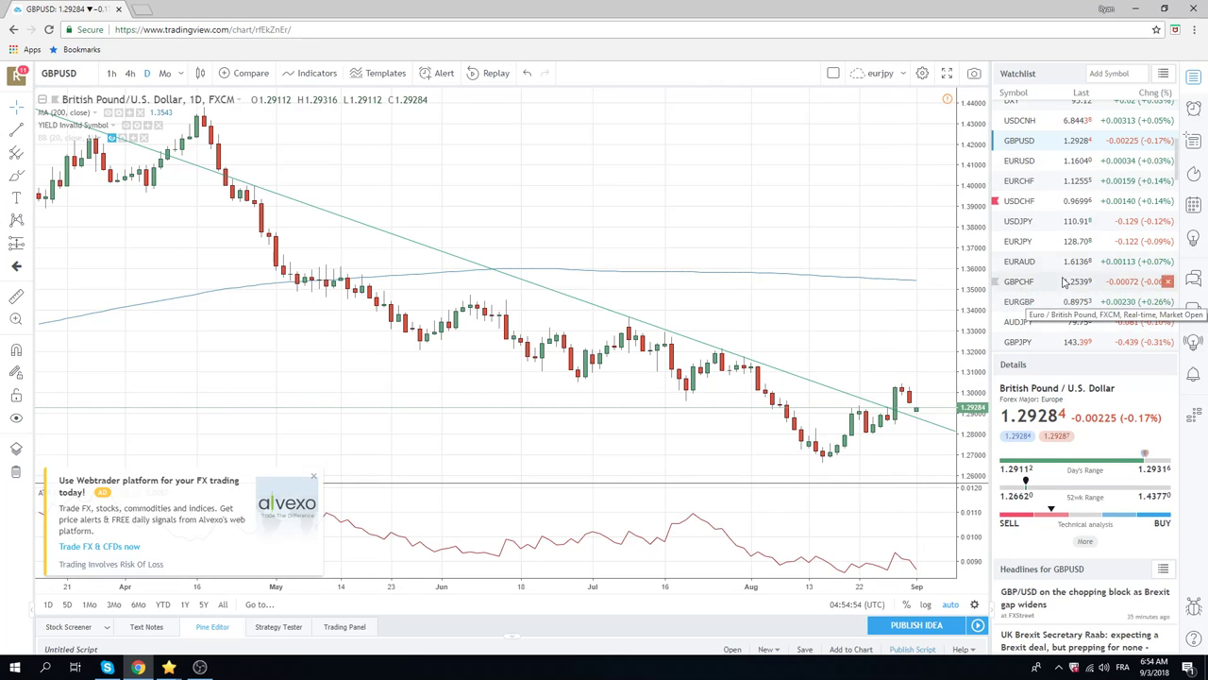
pyautogui.scroll(-1, 1067, 274)
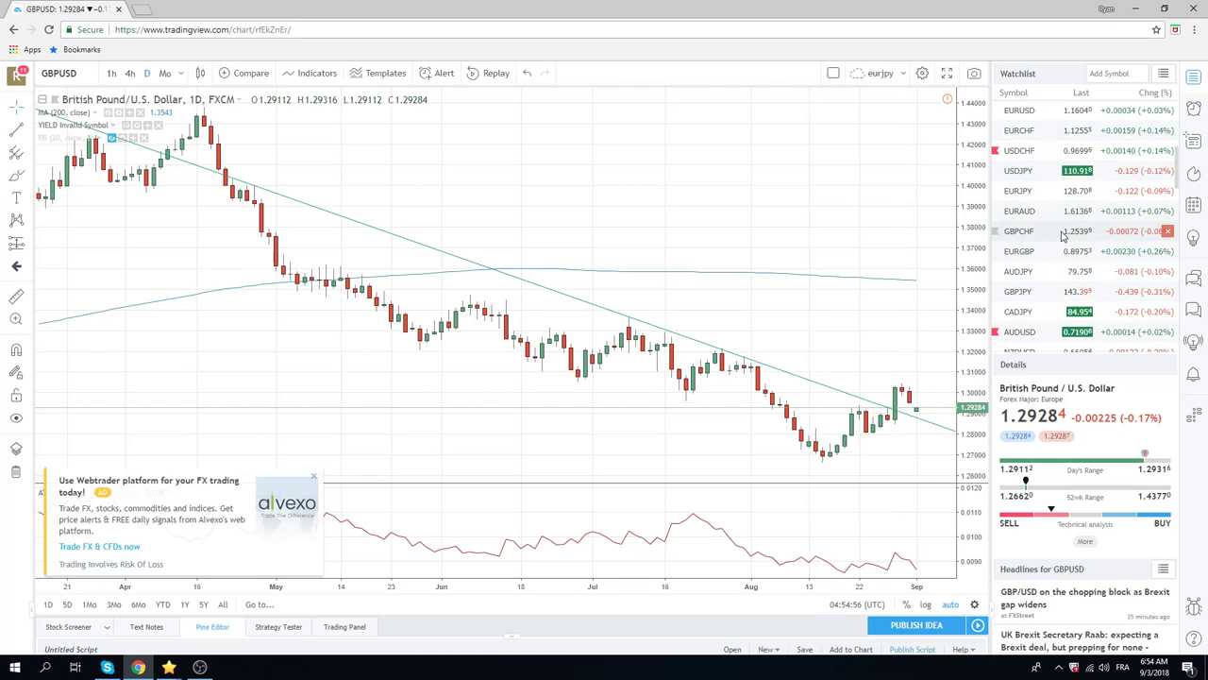
pyautogui.click(1027, 237)
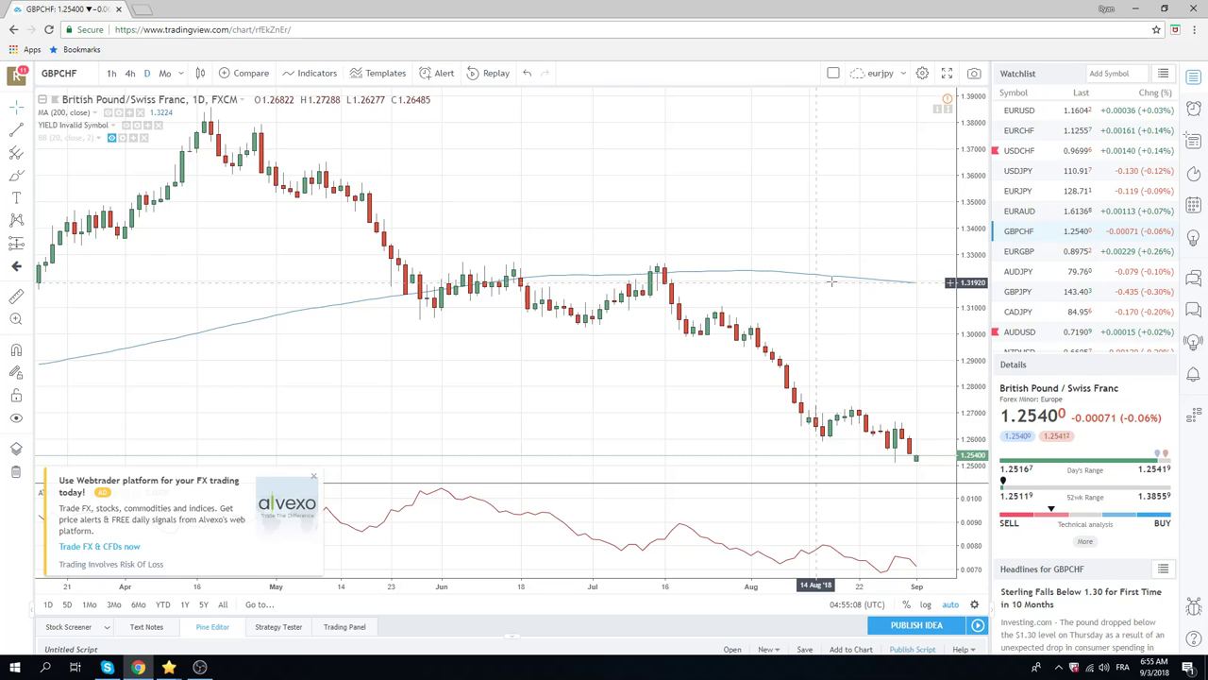
pyautogui.scroll(-2, 1086, 236)
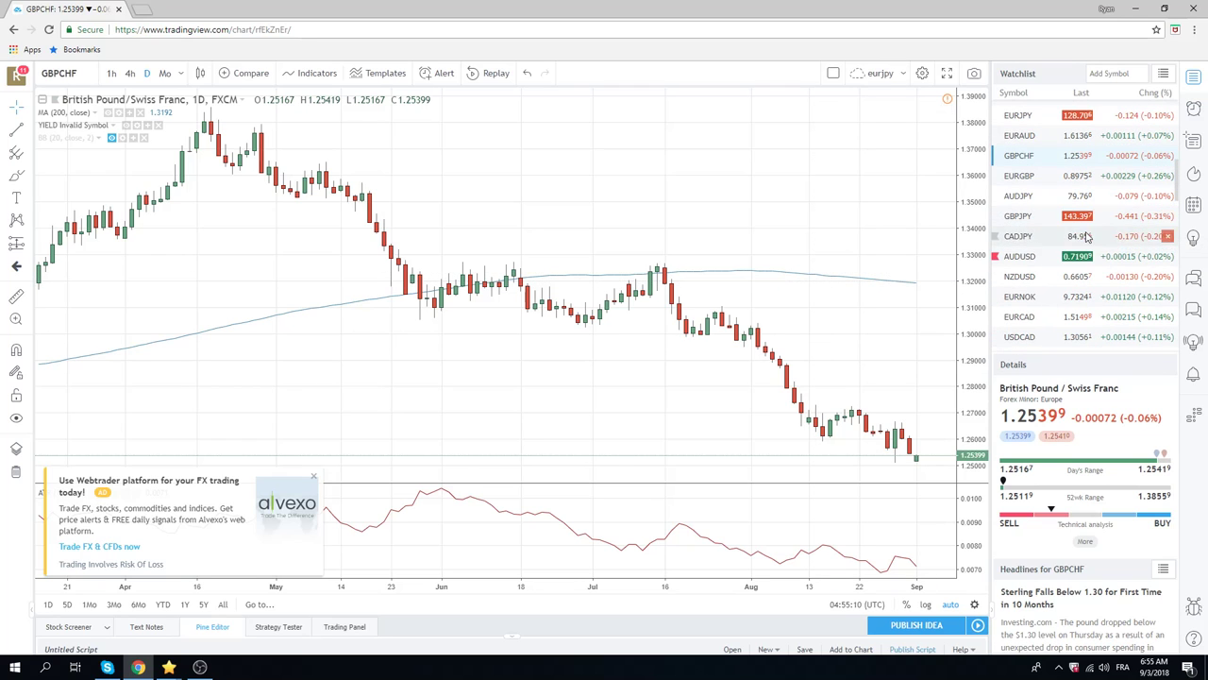
pyautogui.scroll(3, 1091, 255)
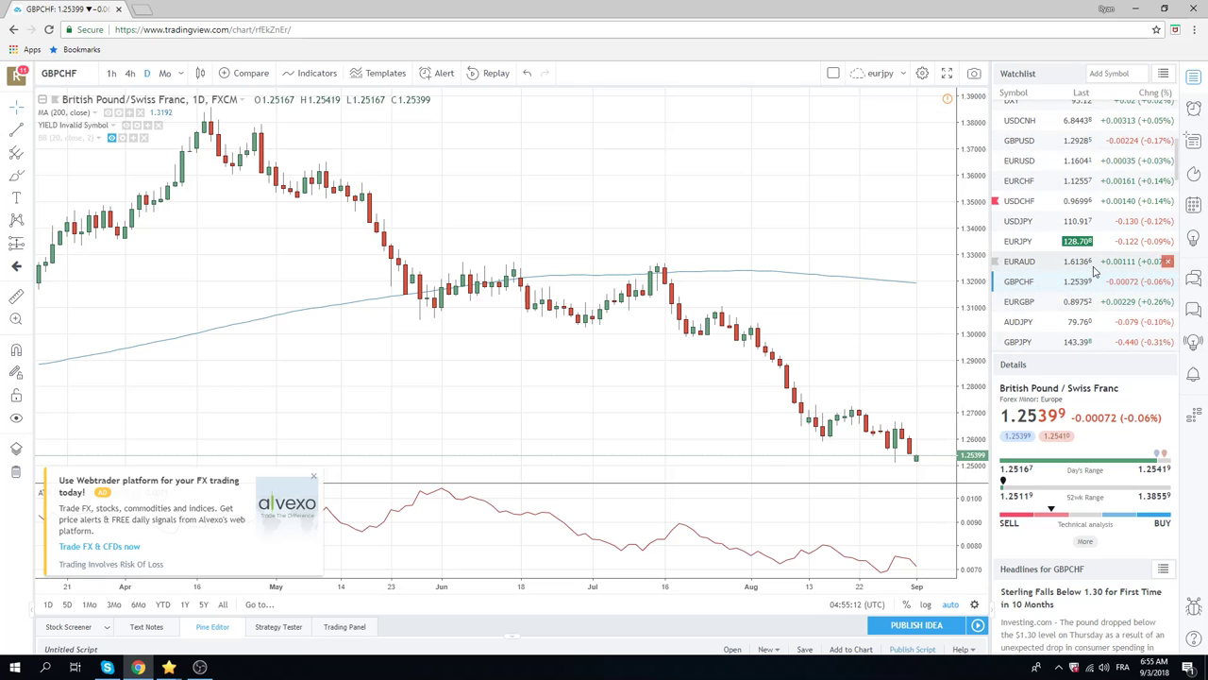
pyautogui.scroll(-1, 1095, 272)
pyautogui.scroll(2, 1095, 272)
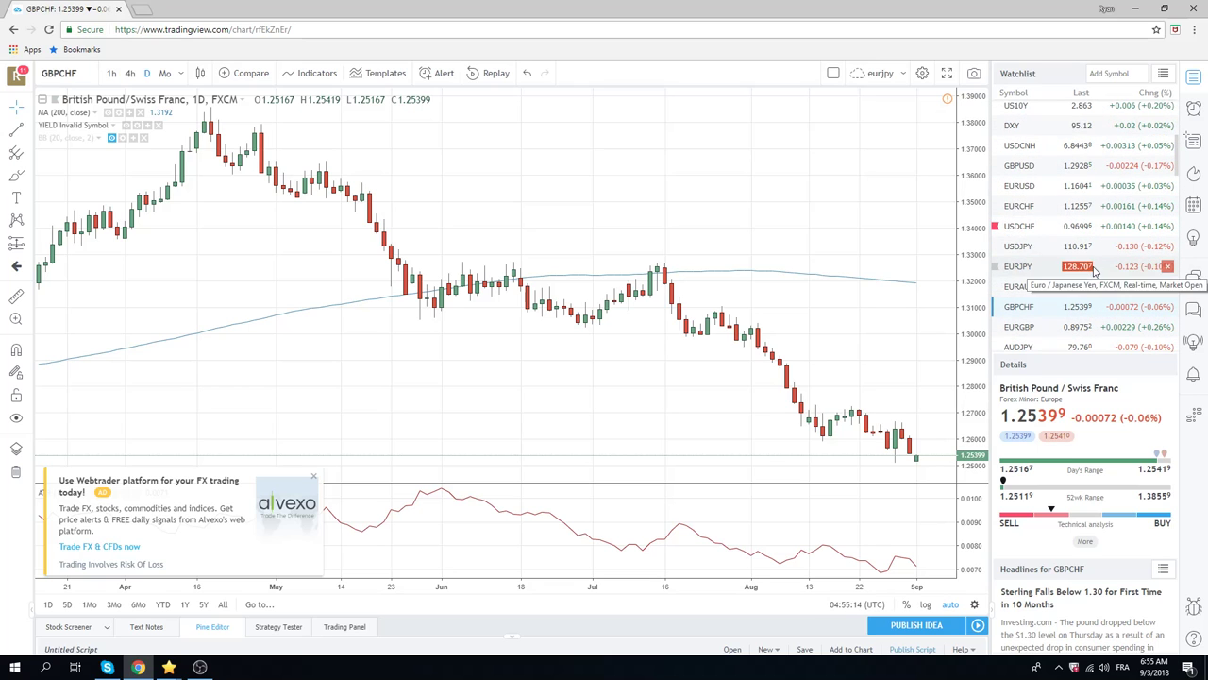
pyautogui.scroll(-1, 1095, 271)
pyautogui.scroll(-1, 1095, 272)
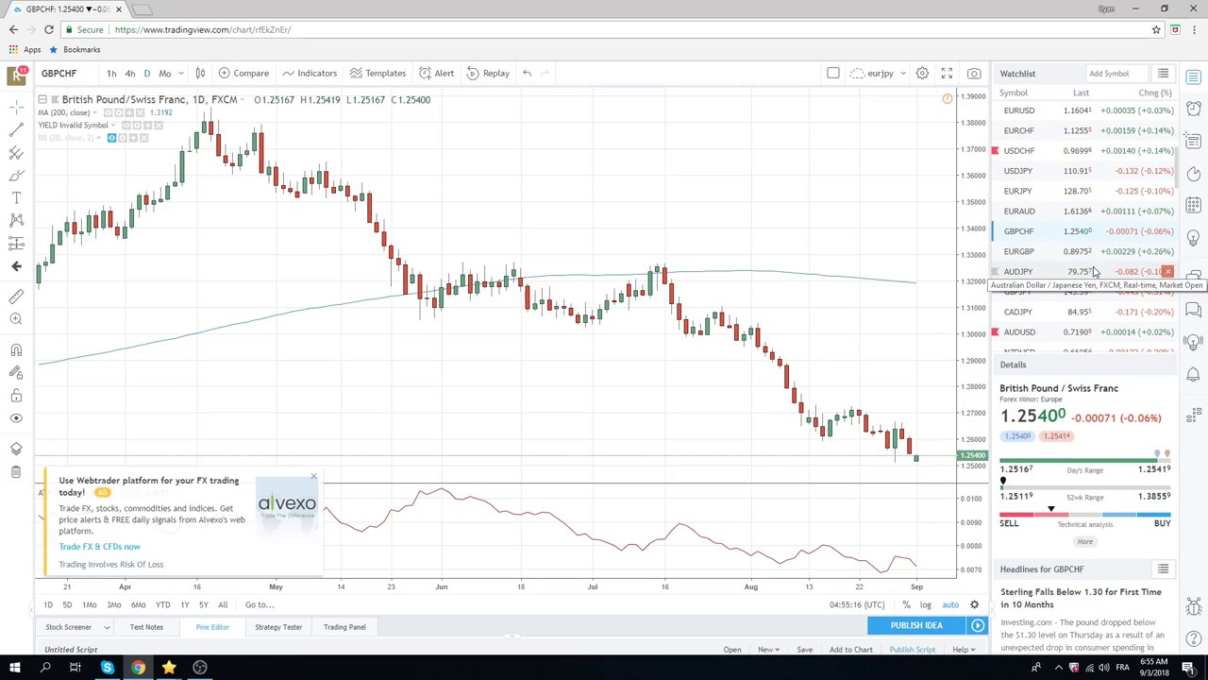
pyautogui.scroll(1, 1095, 272)
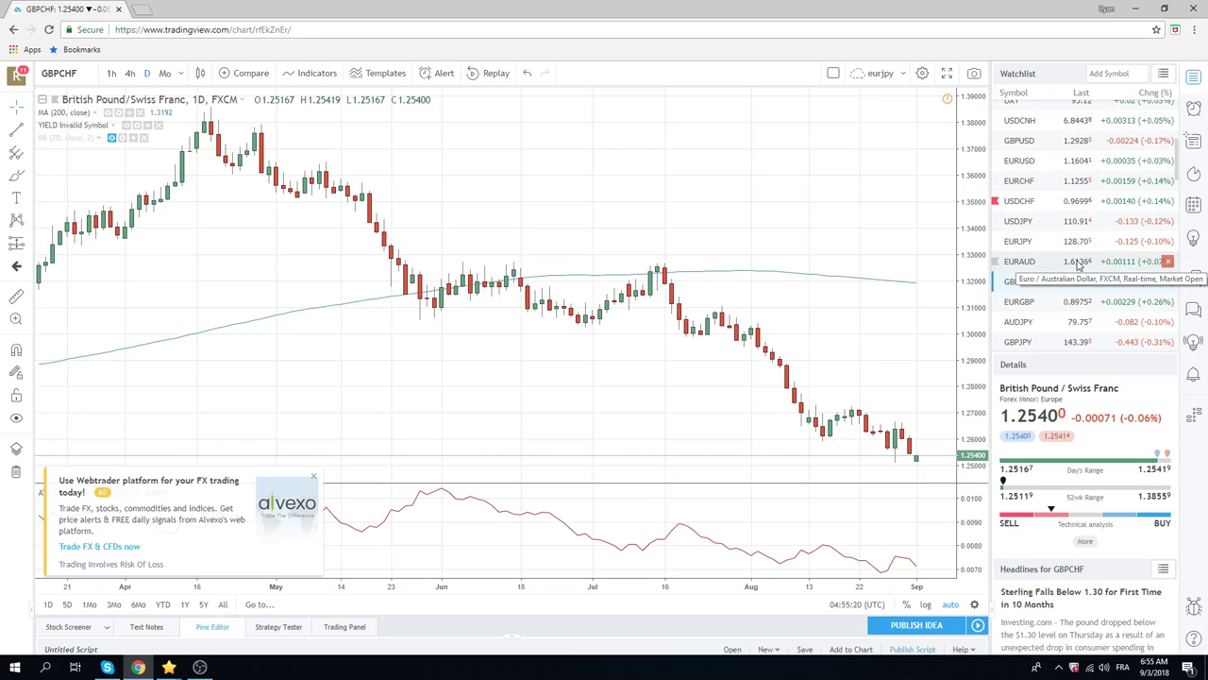
# Step: Open the USDCHF daily chart showing March to early September 2018
pyautogui.click(1024, 202)
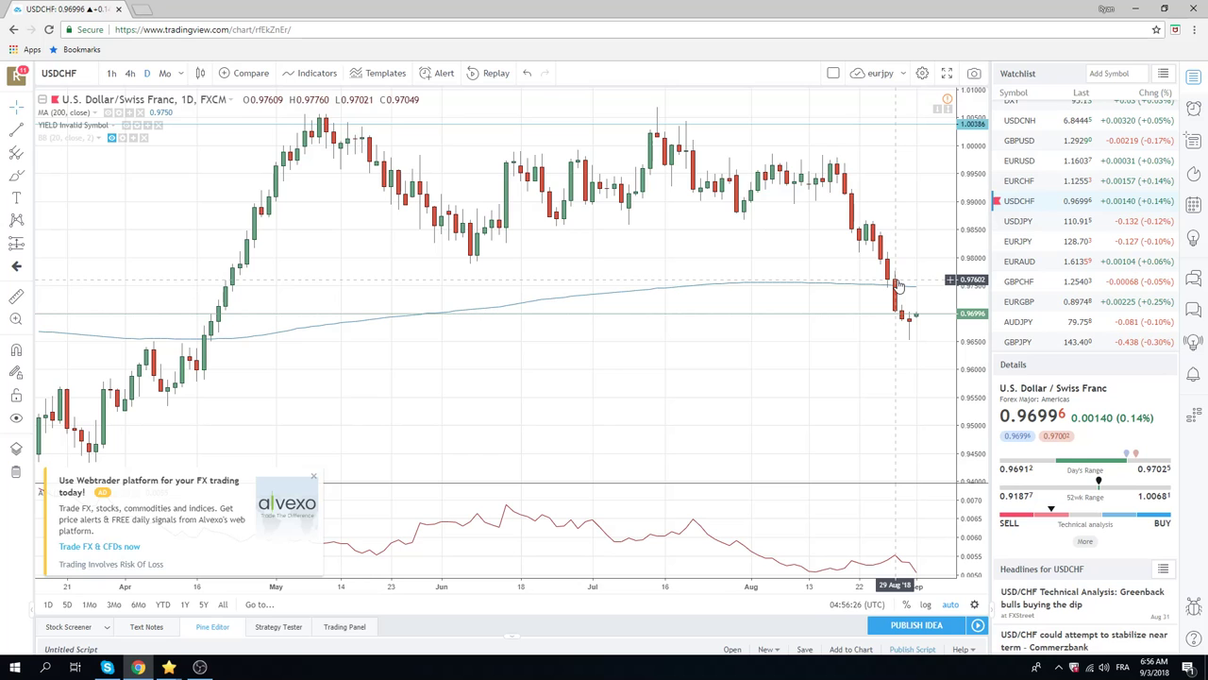
# Step: Glance at EURUSD, then bring up the ES1! S&P 500 E-mini futures daily chart
pyautogui.click(1019, 160)
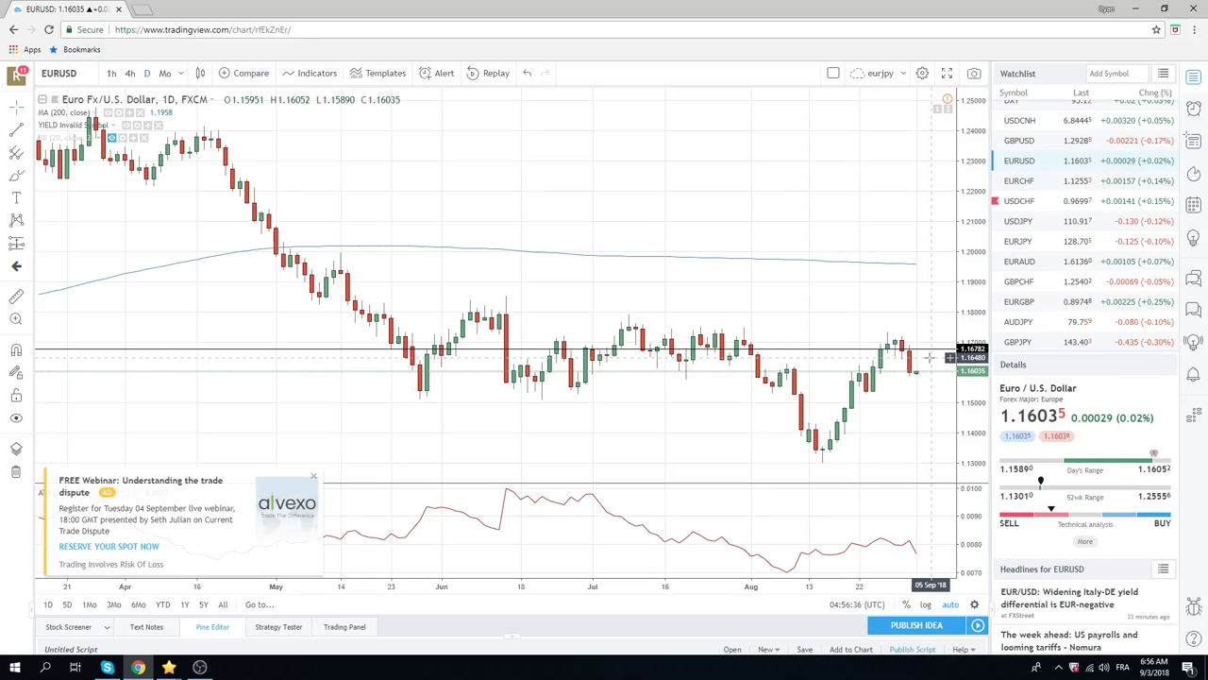
pyautogui.scroll(4, 1054, 292)
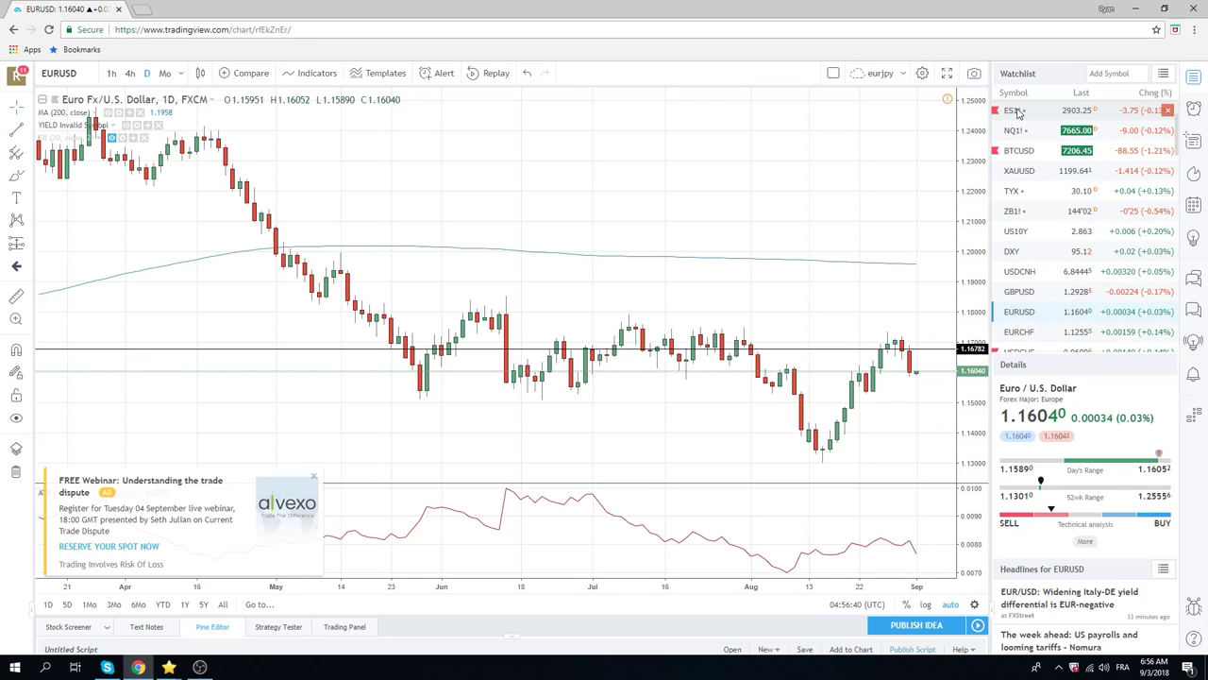
pyautogui.click(1016, 110)
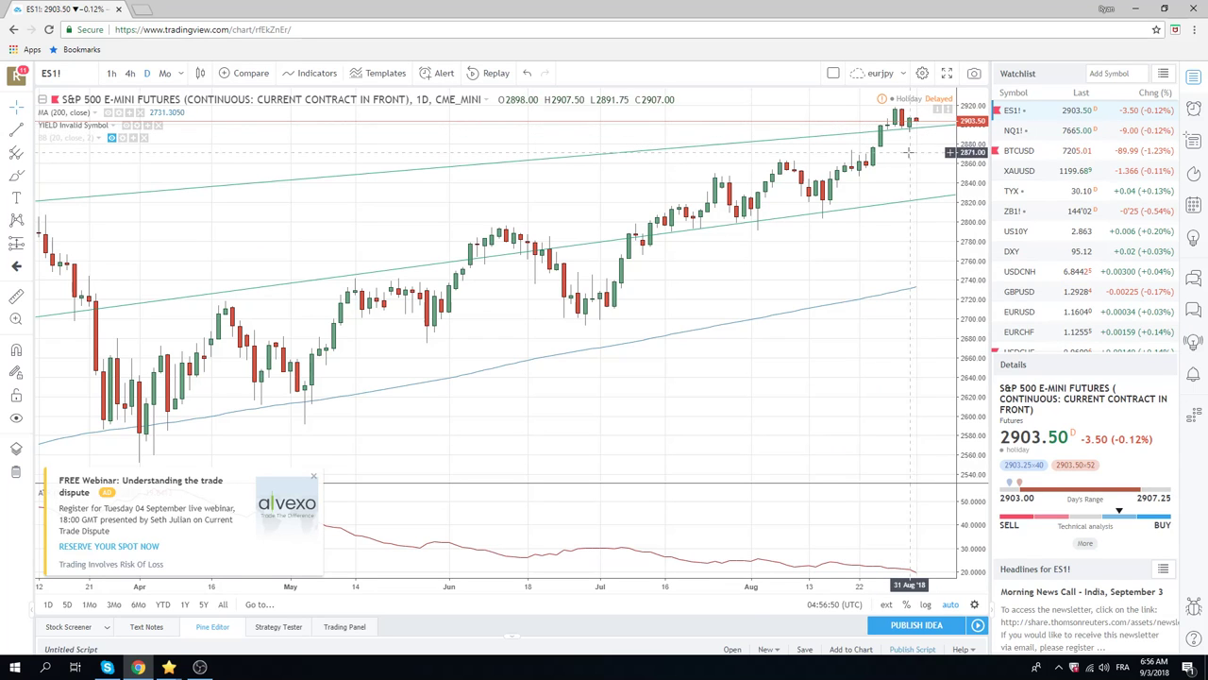
# Step: Switch ES1! to 1-hour candles and zoom out to show mid-August through early September 2018
pyautogui.click(111, 74)
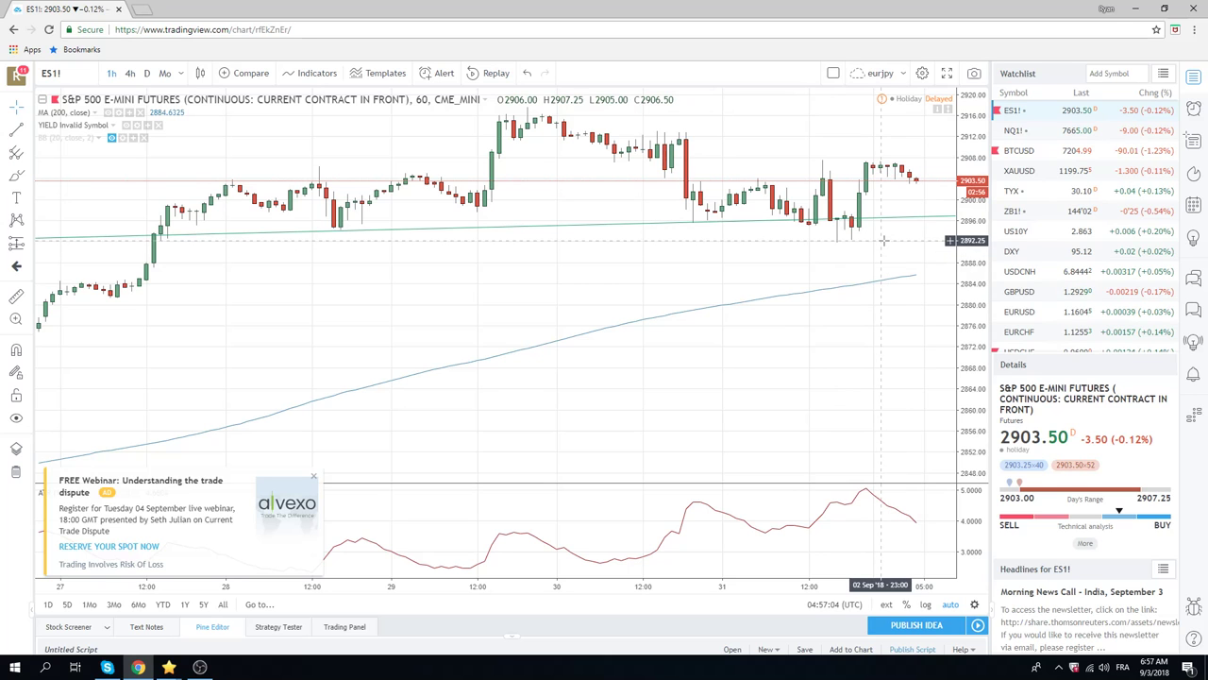
pyautogui.scroll(-5, 883, 241)
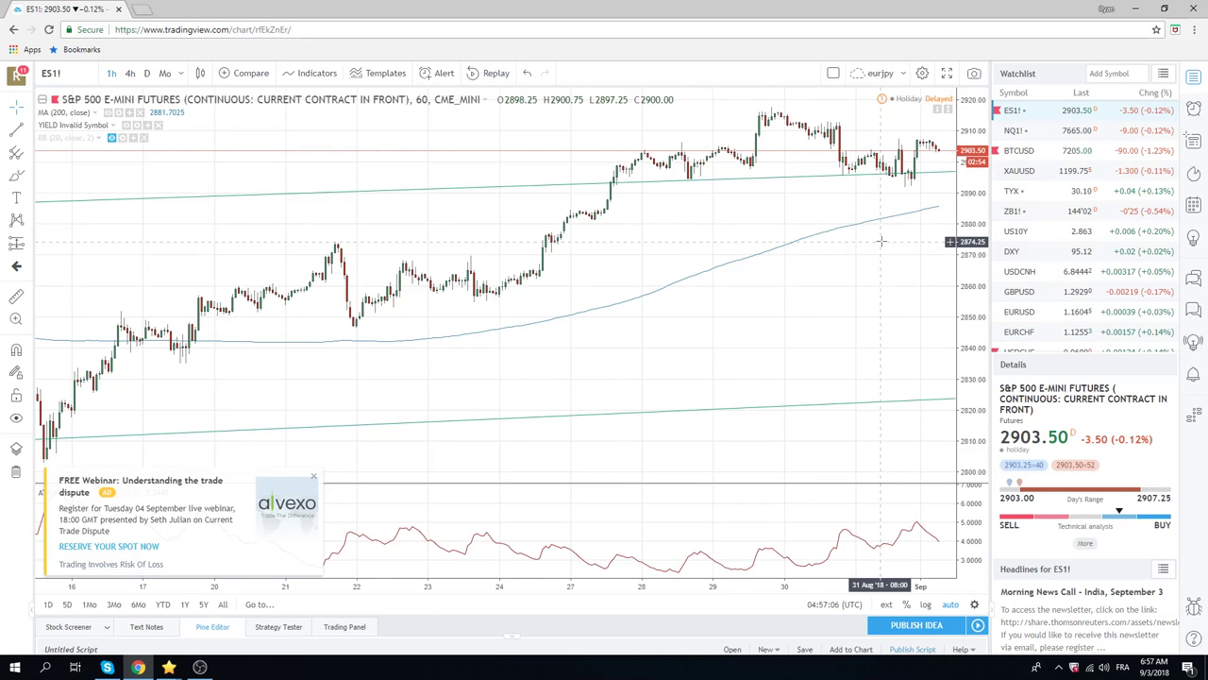